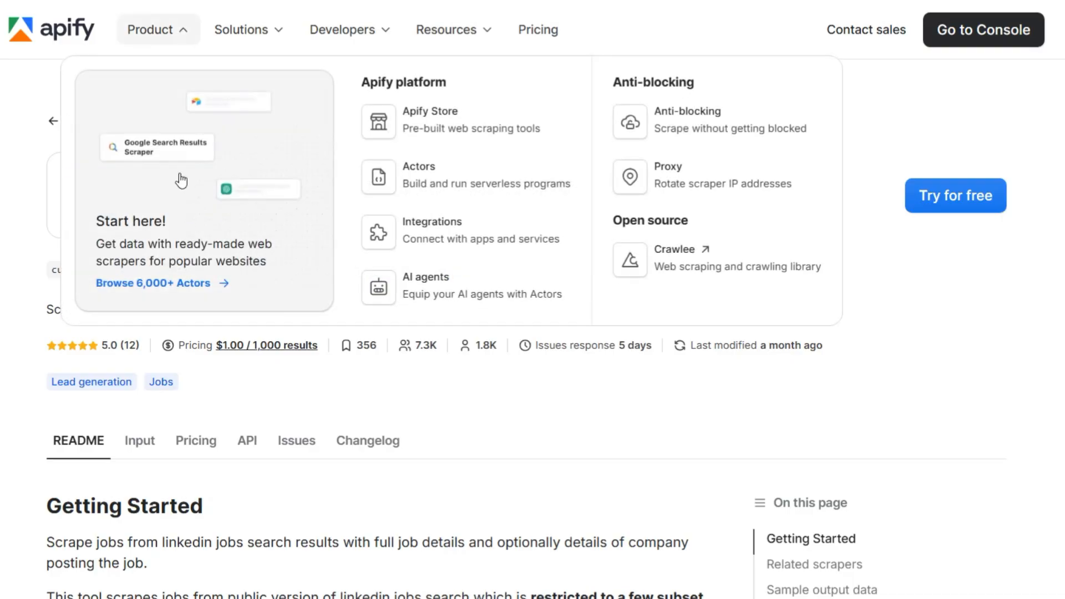
pyautogui.moveTo(142, 202); pyautogui.dragTo(573, 205)
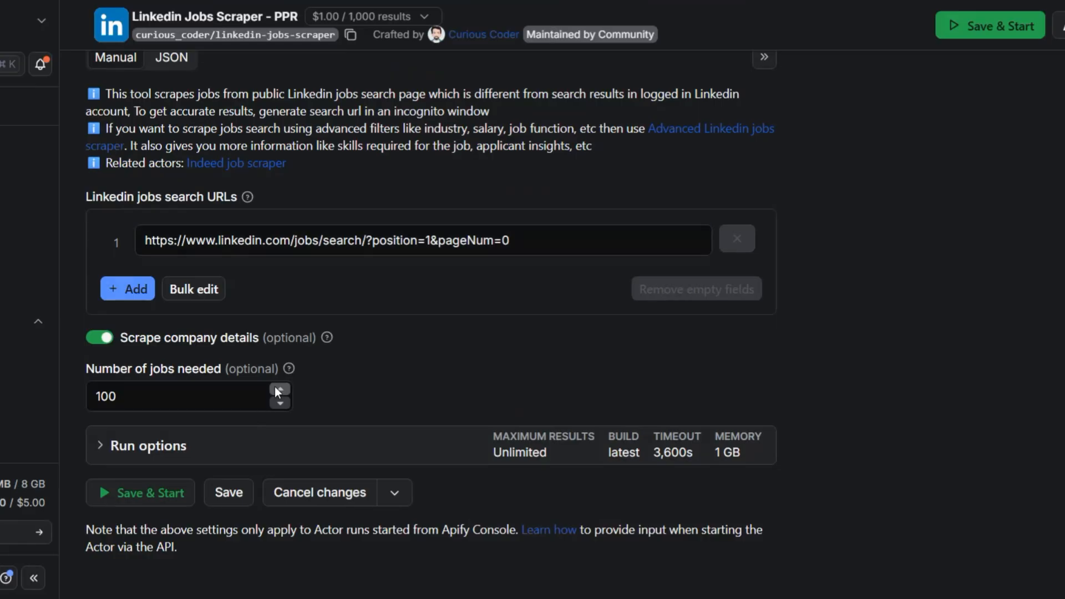
pyautogui.scroll(2, 294, 277)
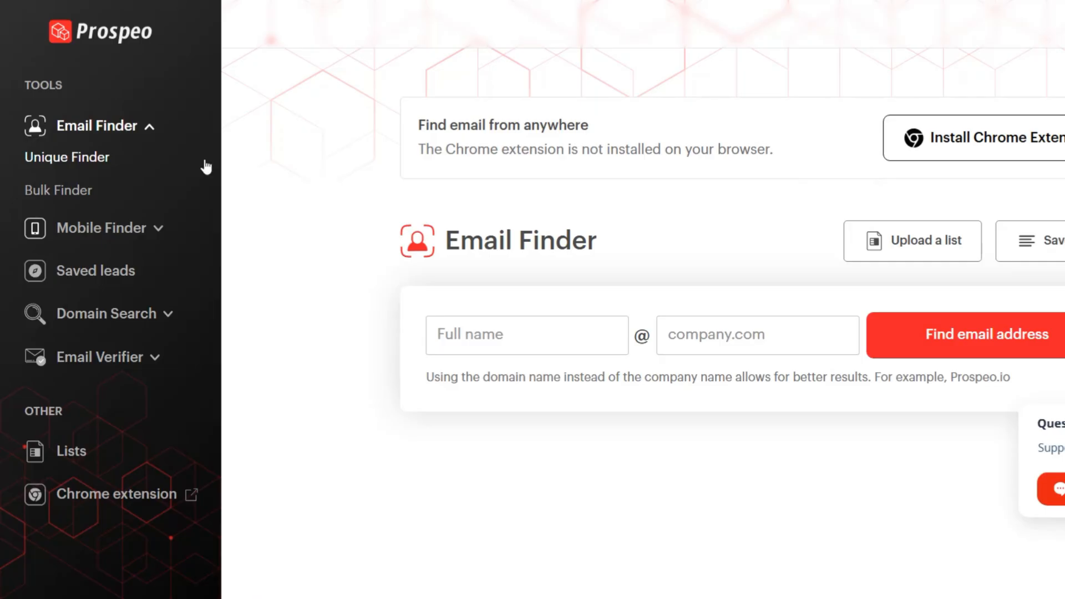
# - Examine the Email Finder's name and company fields in Prospeo and check the account's plan and credit usage
pyautogui.click(433, 335)
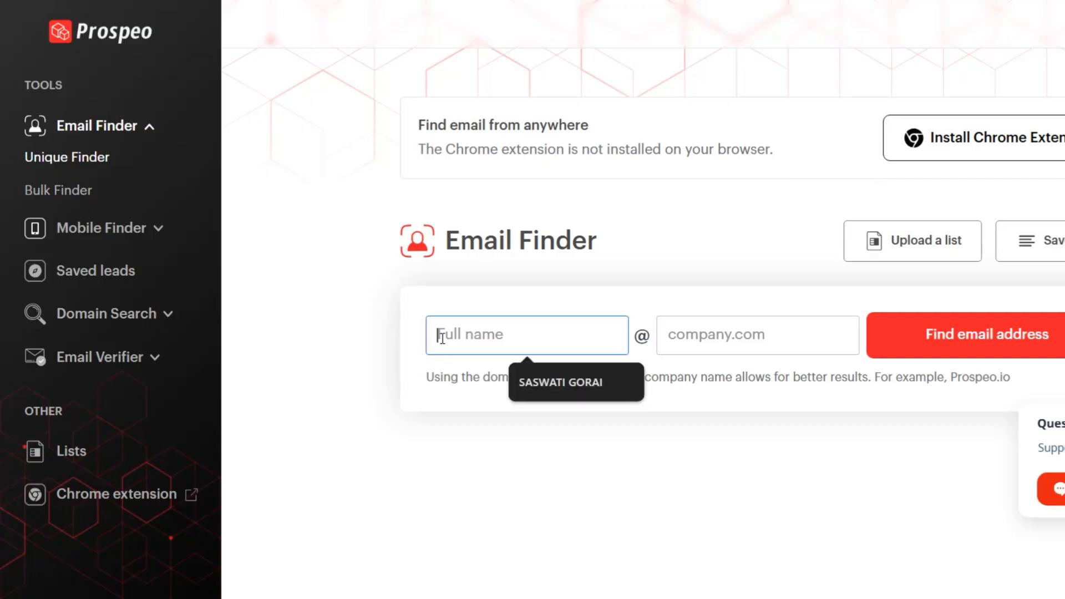
pyautogui.click(740, 351)
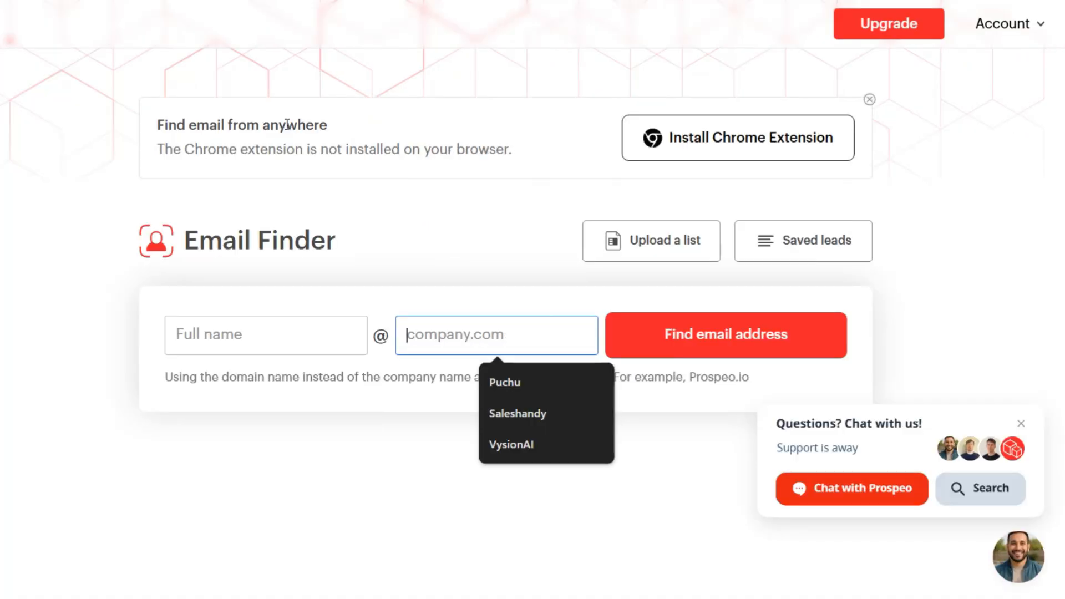
pyautogui.click(1031, 32)
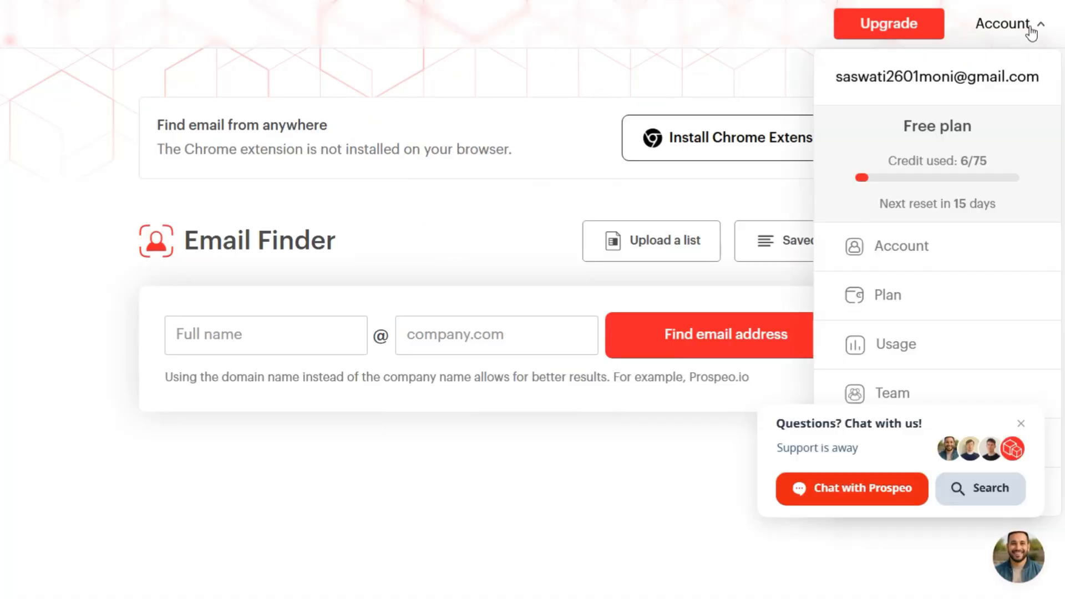
pyautogui.click(918, 166)
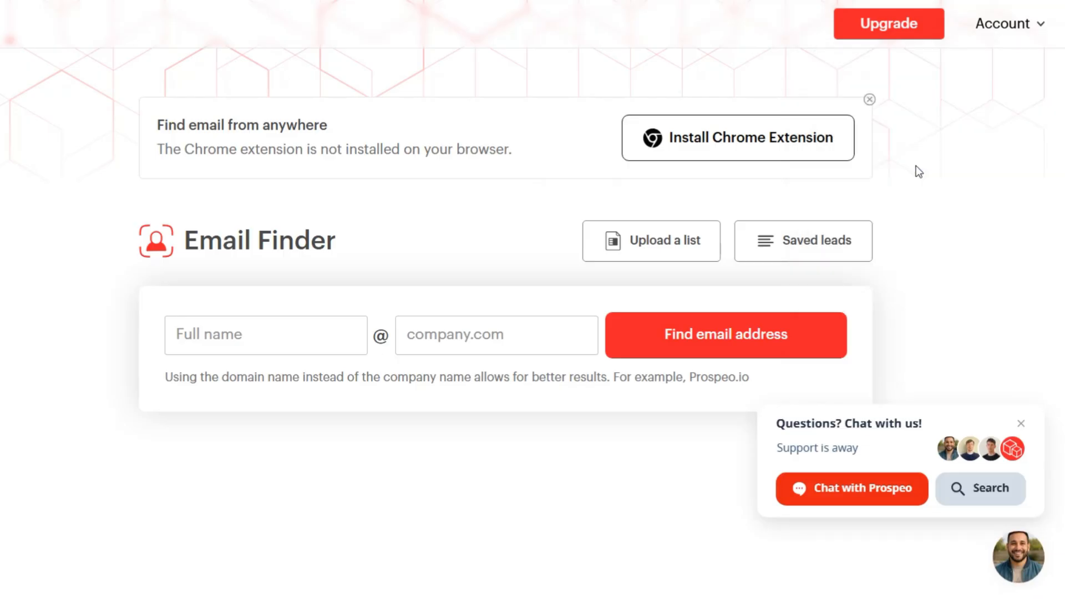
pyautogui.click(1041, 35)
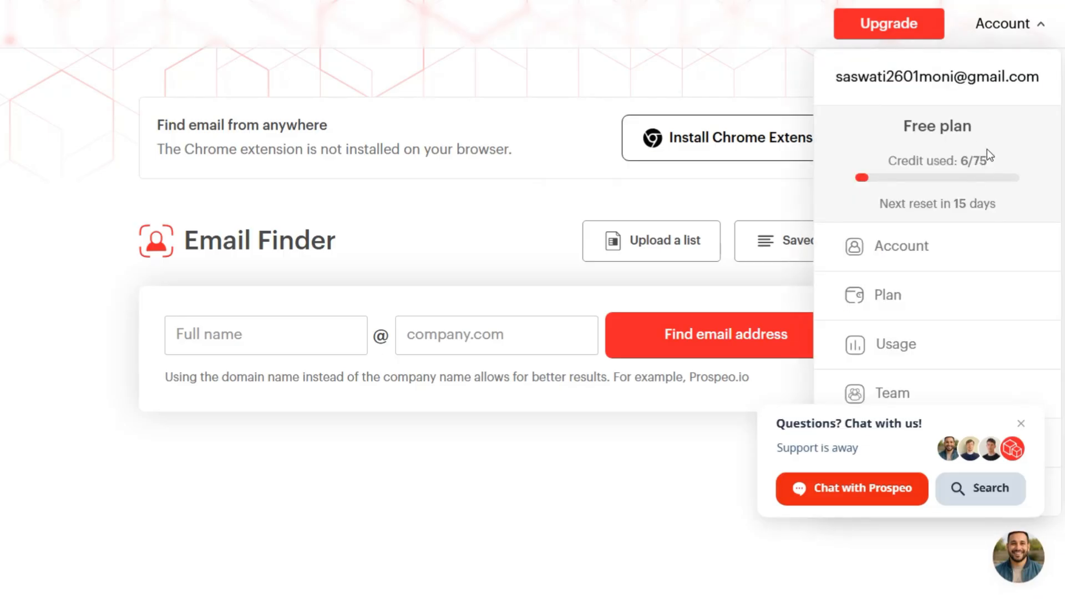
pyautogui.click(954, 160)
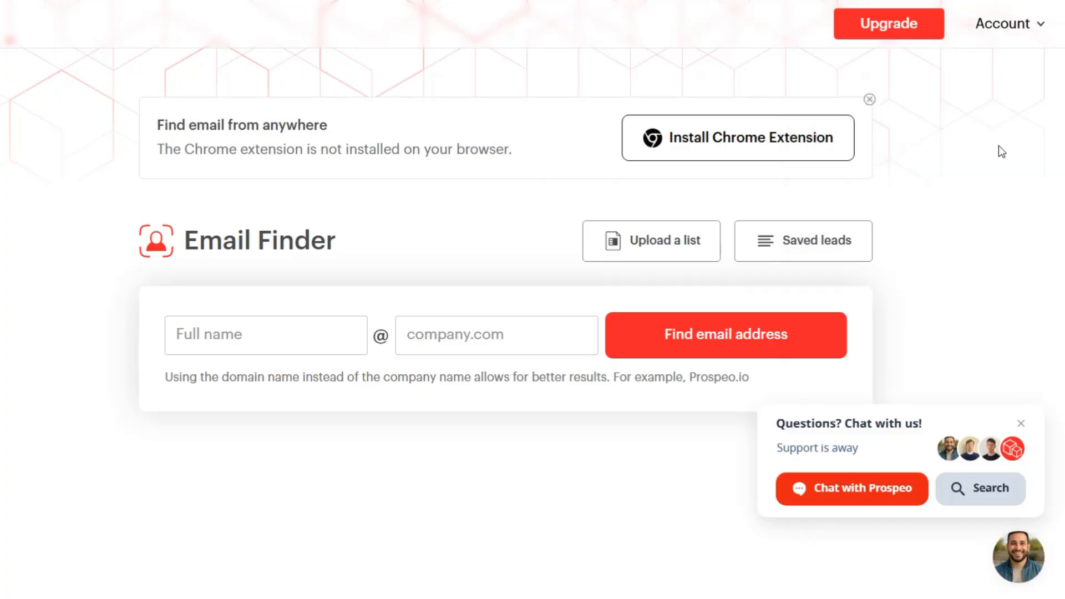
pyautogui.click(1039, 29)
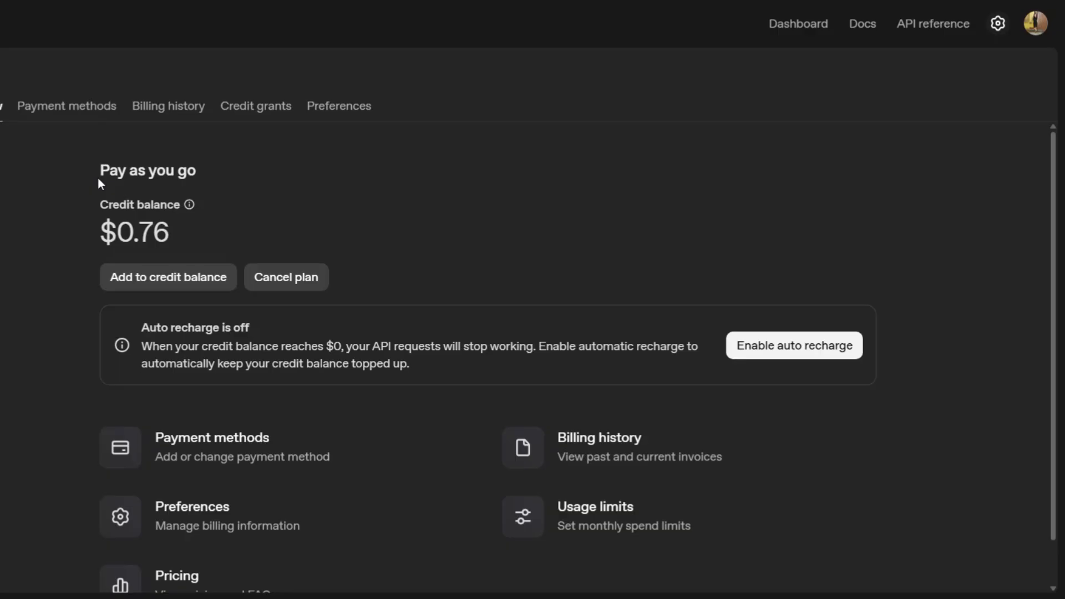
# - Switch to the API billing overview and check the pay-as-you-go credit balance and billing options
pyautogui.scroll(-1, 912, 254)
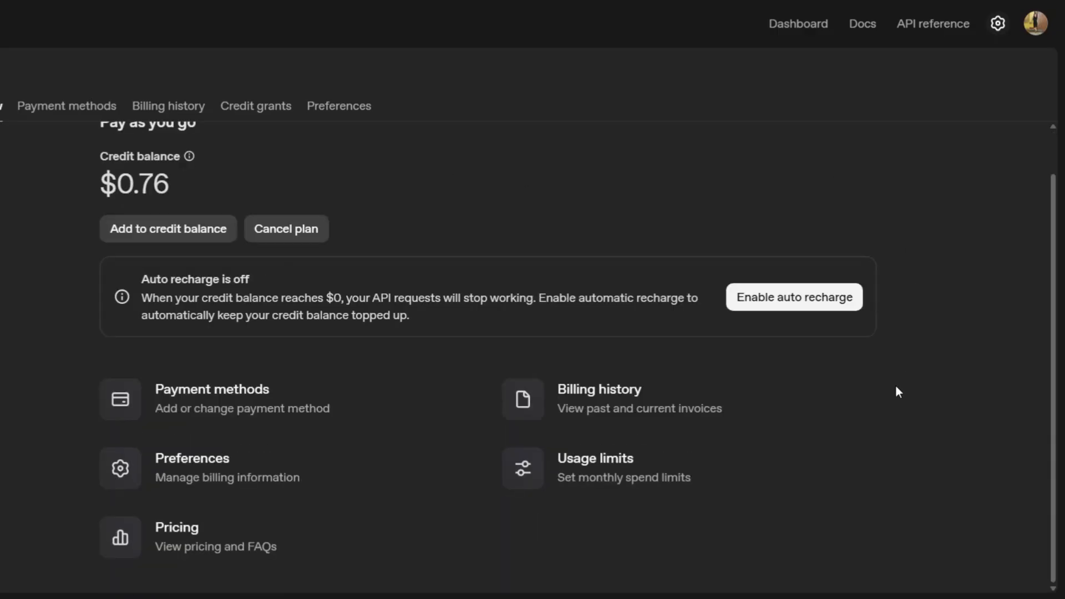
pyautogui.scroll(1, 897, 391)
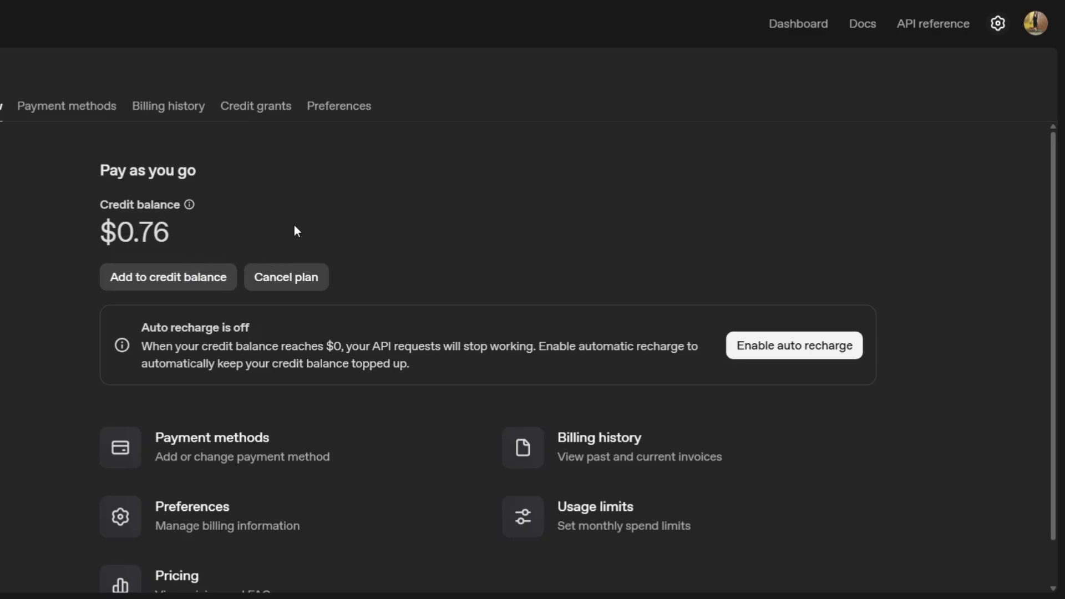
pyautogui.scroll(-1, 294, 227)
pyautogui.scroll(1, 239, 293)
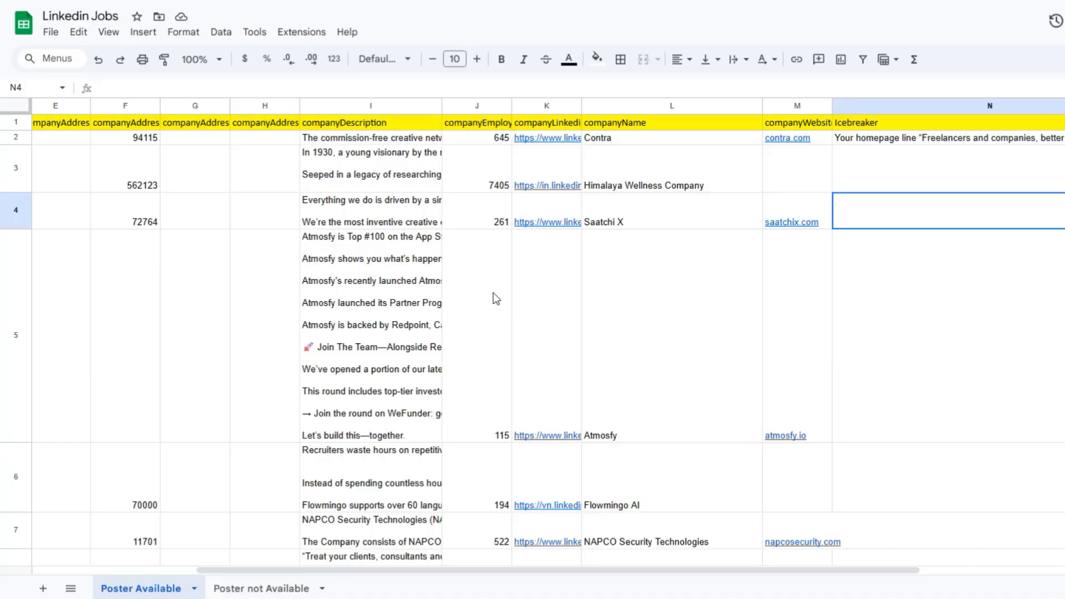
# - Switch to n8n and execute the YT Video Linkedin Jobs IB Creation workflow
pyautogui.click(404, 299)
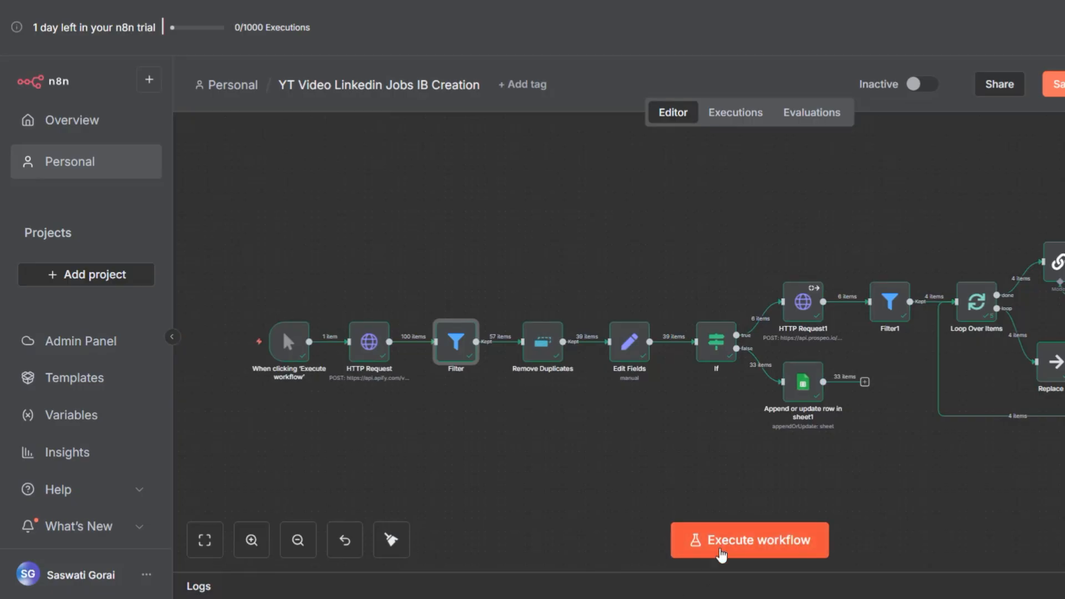
pyautogui.hotkey('ctrl', 'Return')
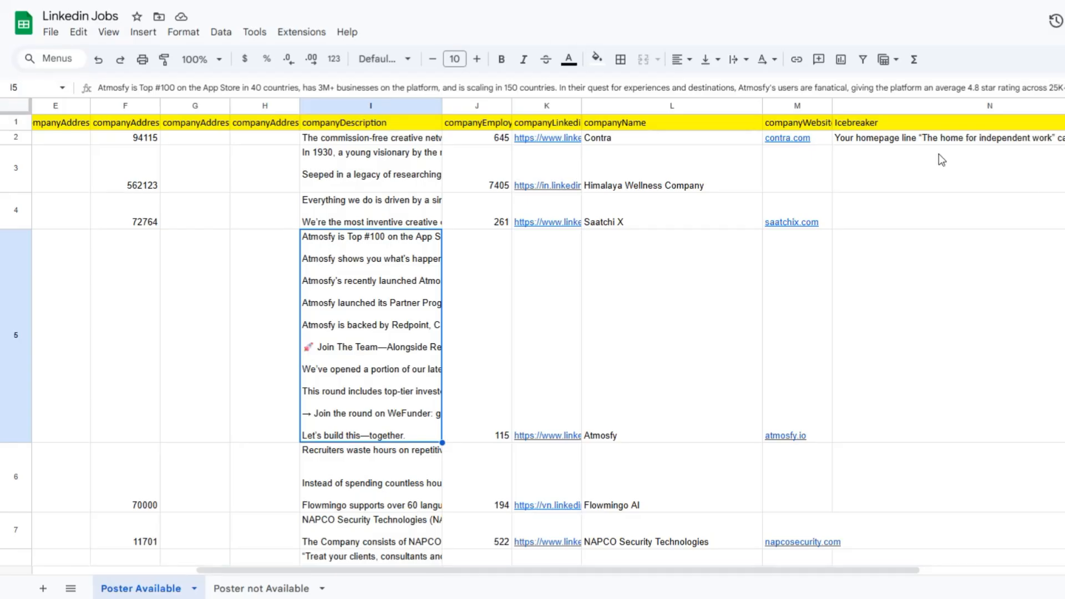
# - Switch to the Linkedin Jobs spreadsheet and examine the generated texts in the Icebreaker column of the Poster Available sheet
pyautogui.click(1024, 164)
pyautogui.doubleClick(1010, 141)
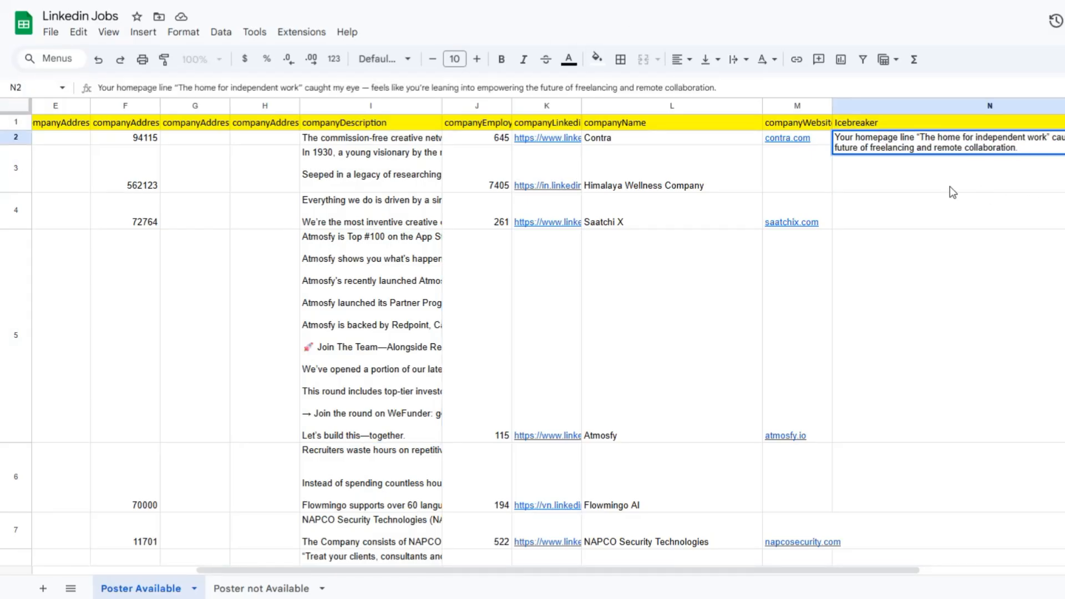
pyautogui.moveTo(837, 139); pyautogui.dragTo(949, 148)
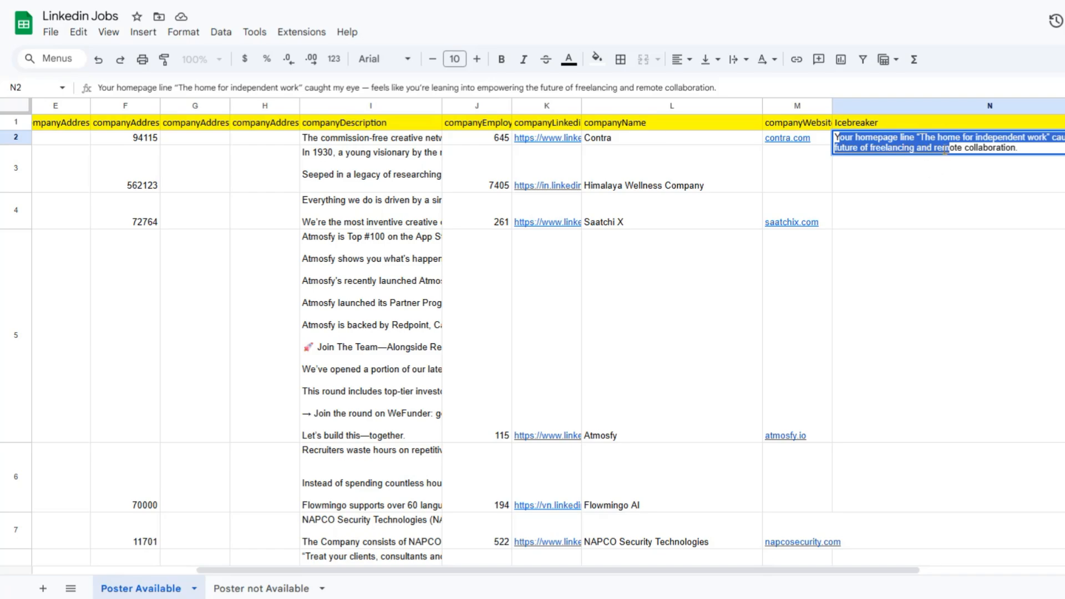
pyautogui.click(1017, 208)
pyautogui.click(987, 143)
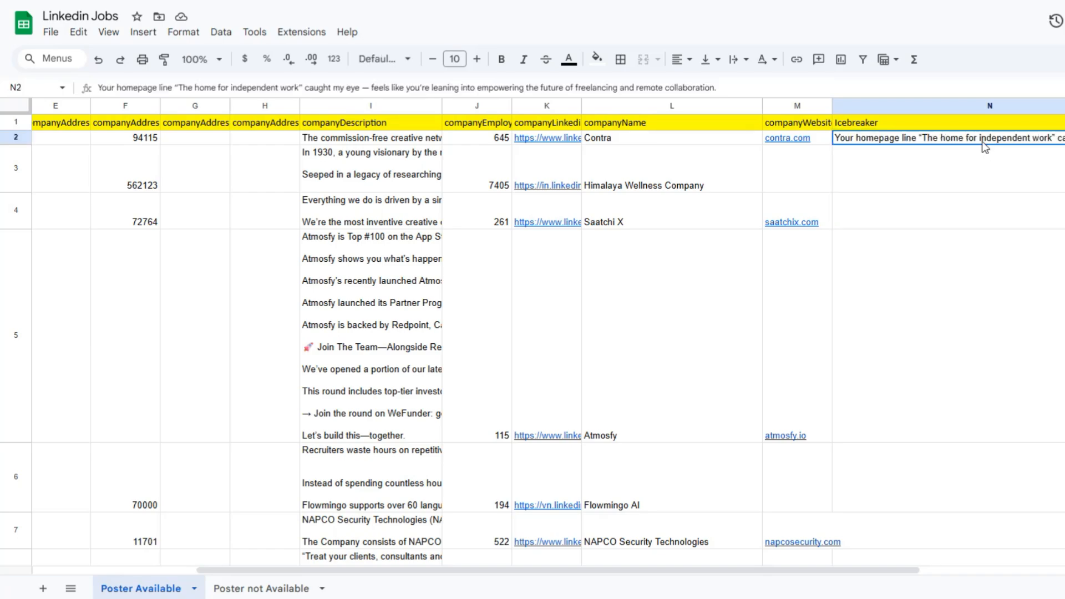
pyautogui.scroll(-8, 970, 202)
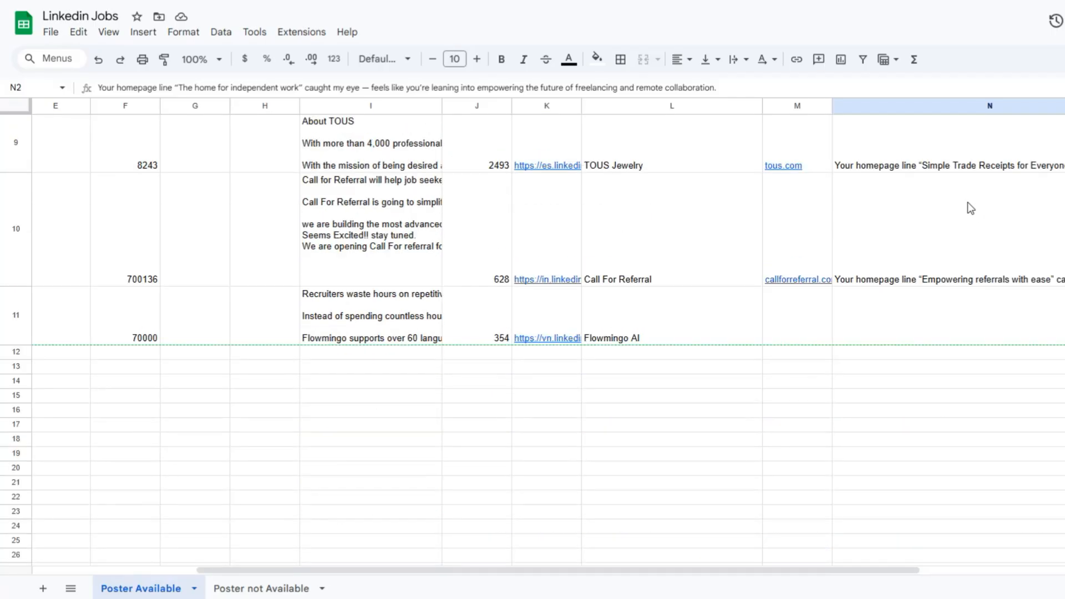
pyautogui.scroll(3, 970, 208)
pyautogui.scroll(-2, 967, 210)
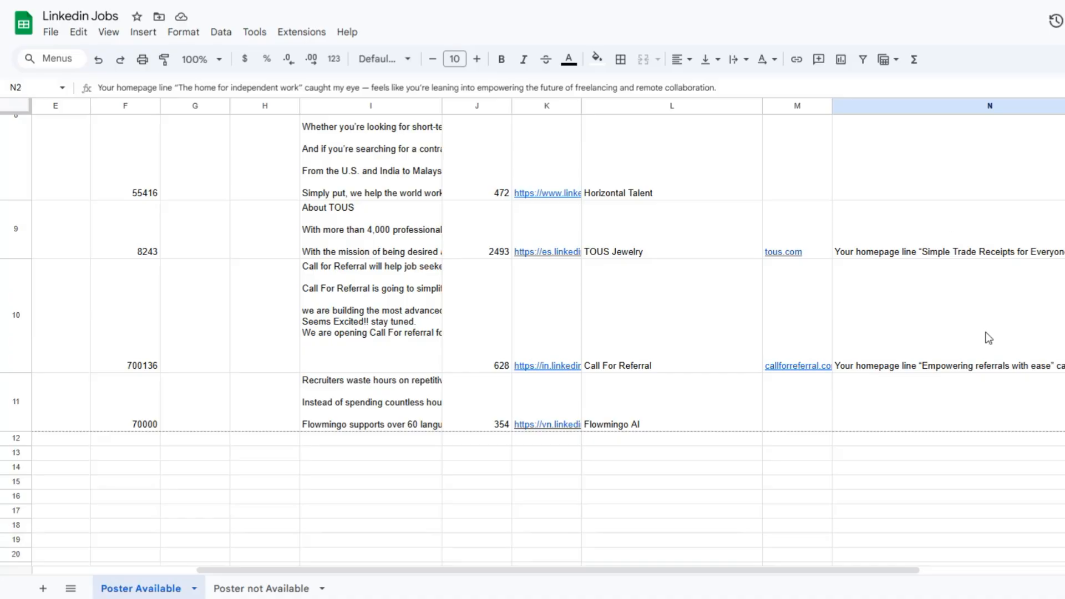
pyautogui.scroll(5, 985, 333)
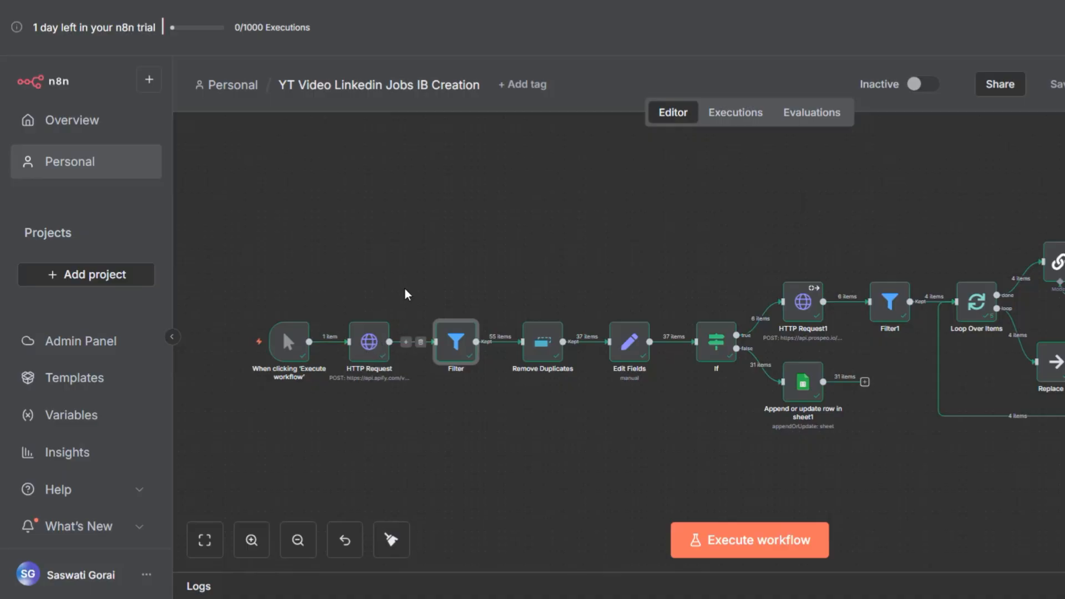
# - Switch to n8n, add an unconnected HTTP Request node with default settings and place it above the existing workflow chain
pyautogui.rightClick(352, 207)
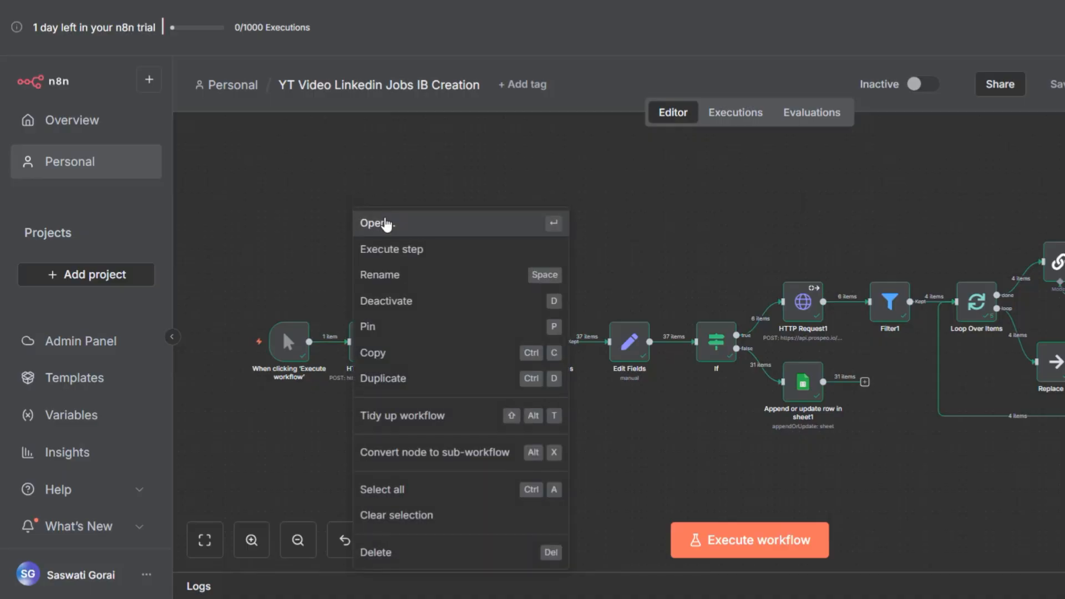
pyautogui.click(549, 200)
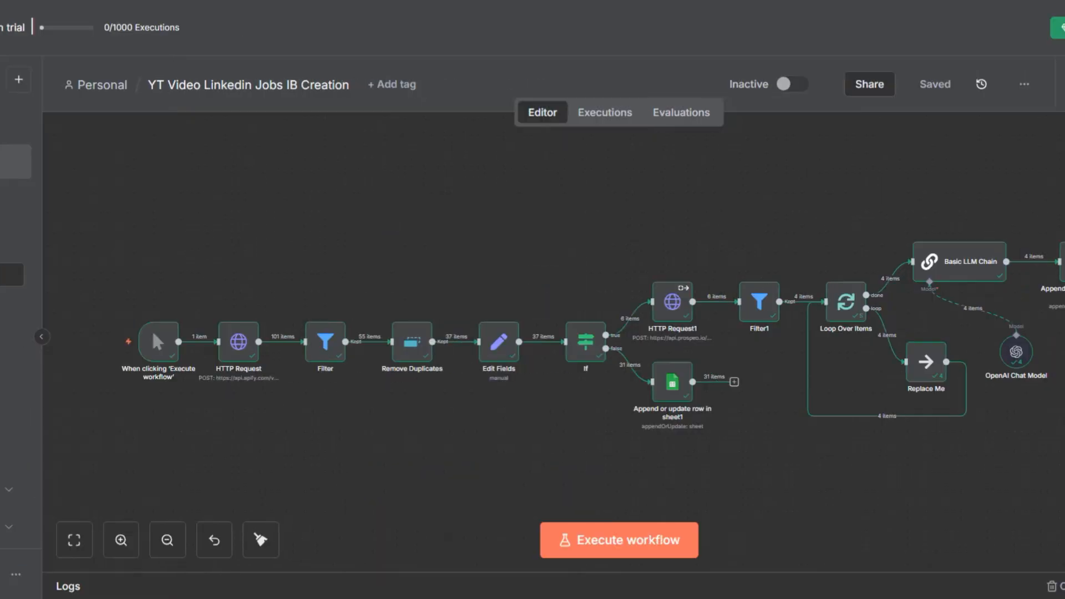
pyautogui.press('Tab')
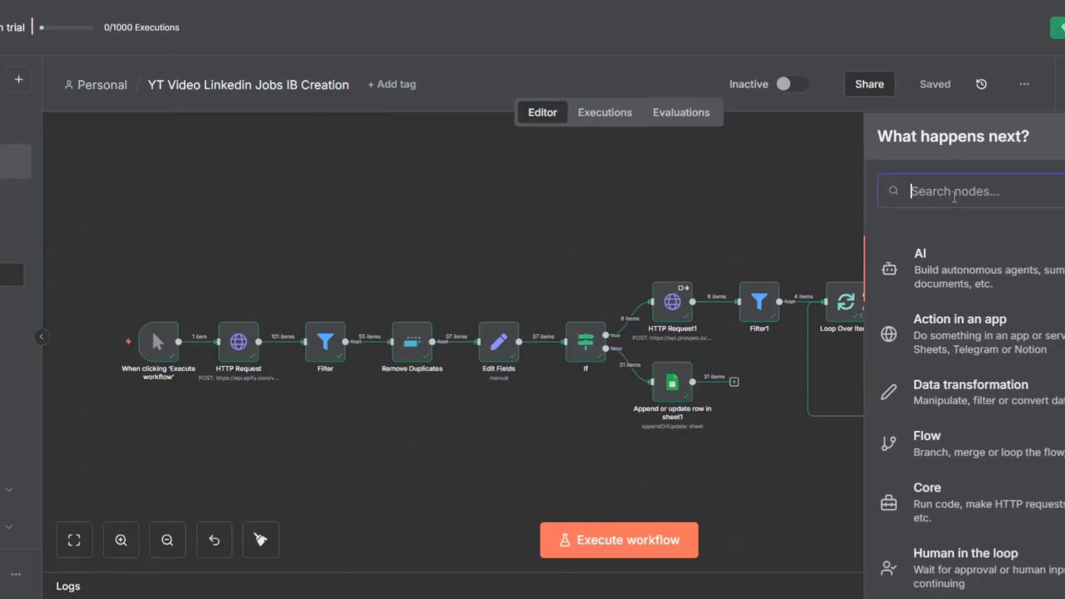
pyautogui.write('http')
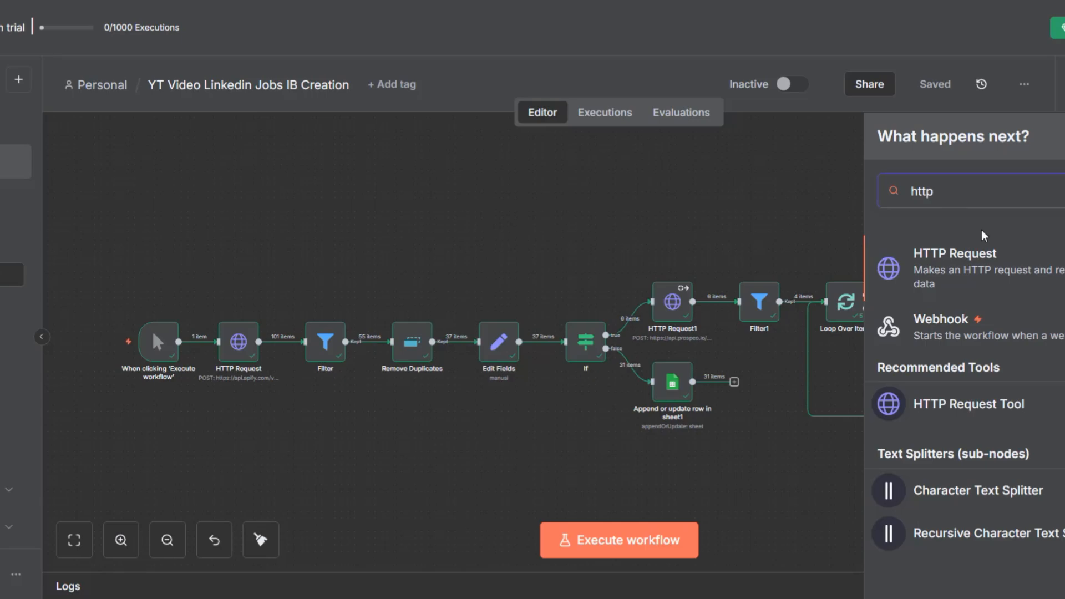
pyautogui.press('Return')
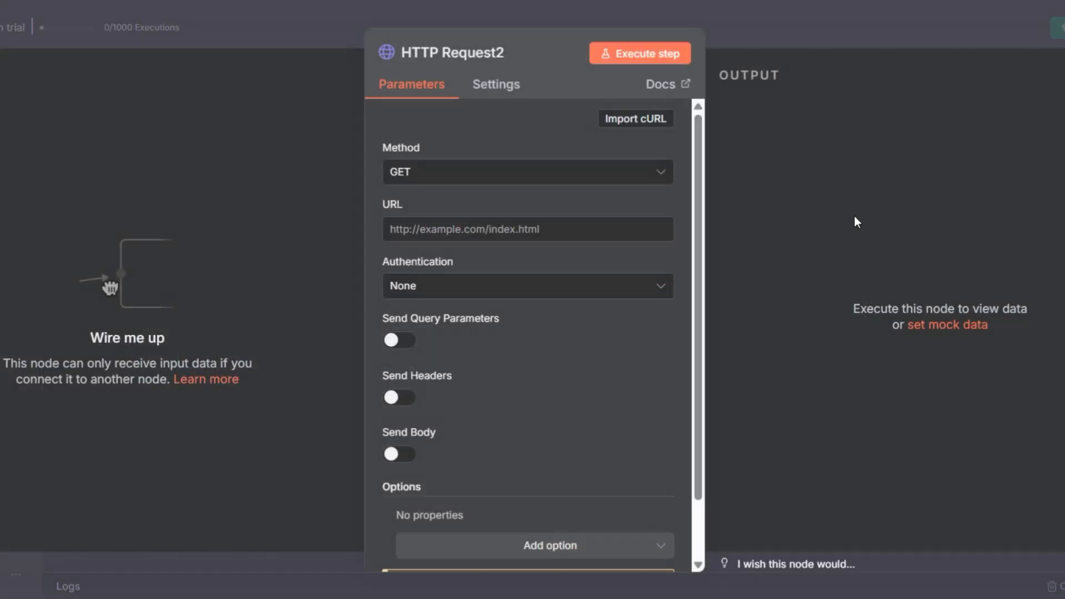
pyautogui.click(897, 43)
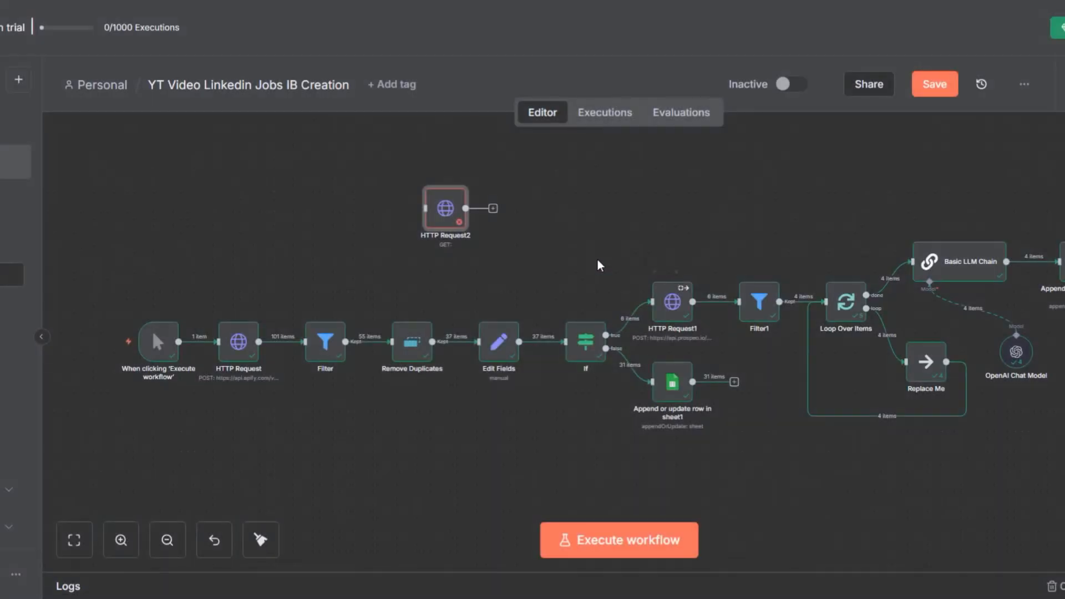
pyautogui.moveTo(440, 211); pyautogui.dragTo(369, 203)
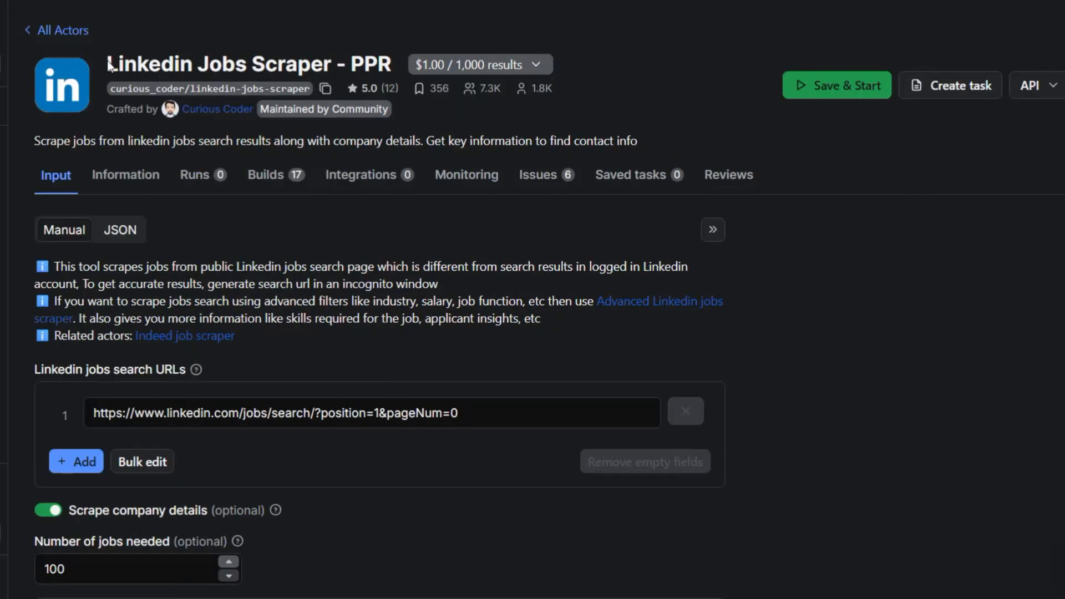
# - Switch to Apify and open the API endpoints of the Linkedin Jobs Scraper - PPR Actor
pyautogui.moveTo(108, 64); pyautogui.dragTo(391, 65)
pyautogui.click(1059, 87)
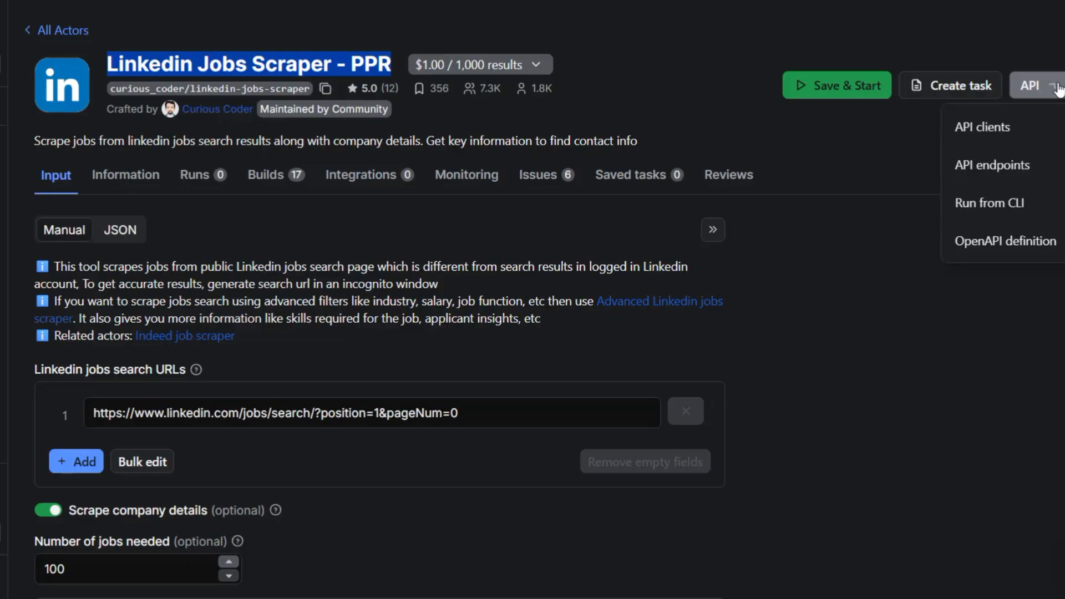
pyautogui.click(1035, 176)
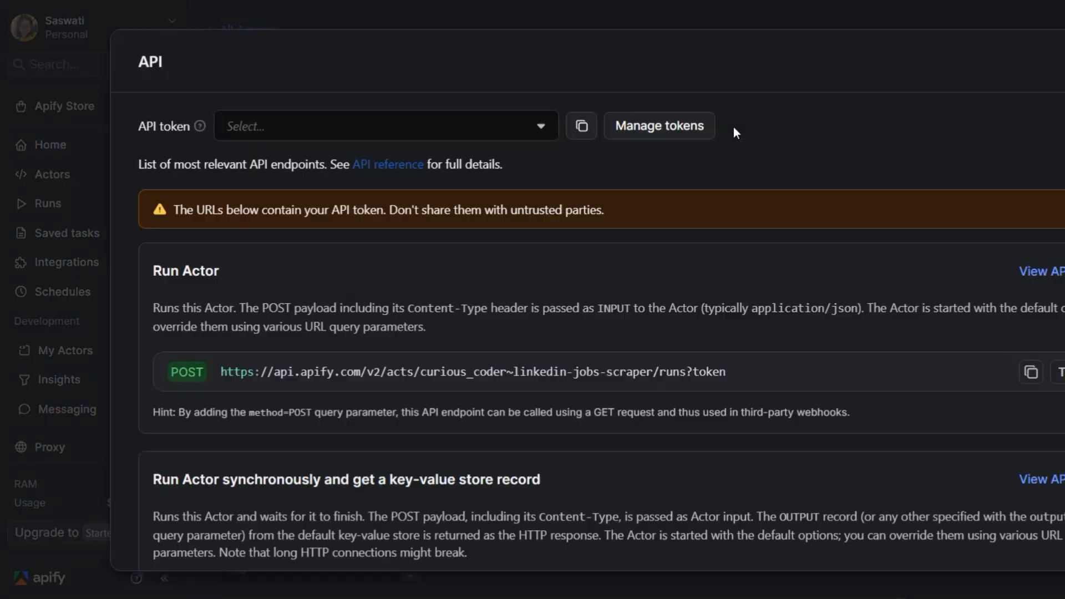
# - Compare the Run Actor endpoint with the synchronous endpoints for getting a key-value store record and getting dataset items
pyautogui.scroll(-6, 479, 282)
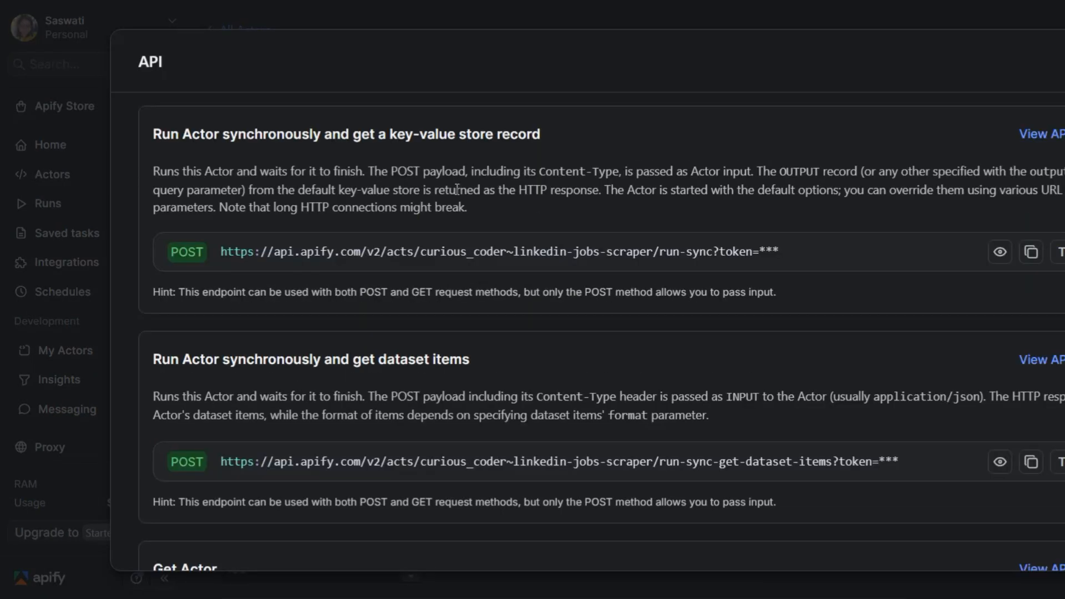
pyautogui.scroll(5, 464, 220)
pyautogui.doubleClick(192, 184)
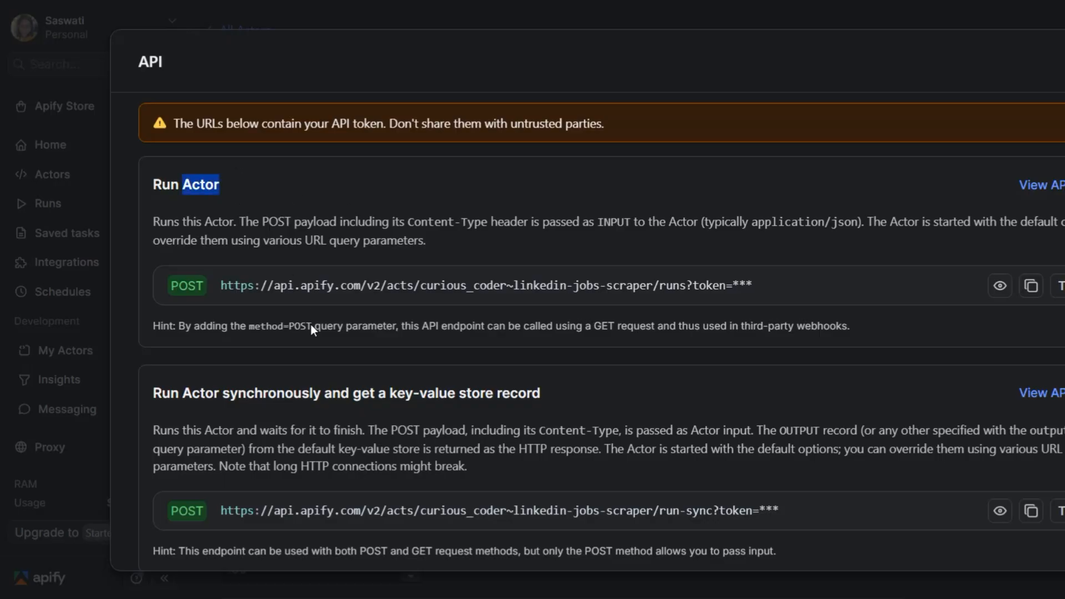
pyautogui.scroll(-3, 311, 324)
pyautogui.moveTo(325, 221); pyautogui.dragTo(445, 230)
pyautogui.scroll(-2, 445, 230)
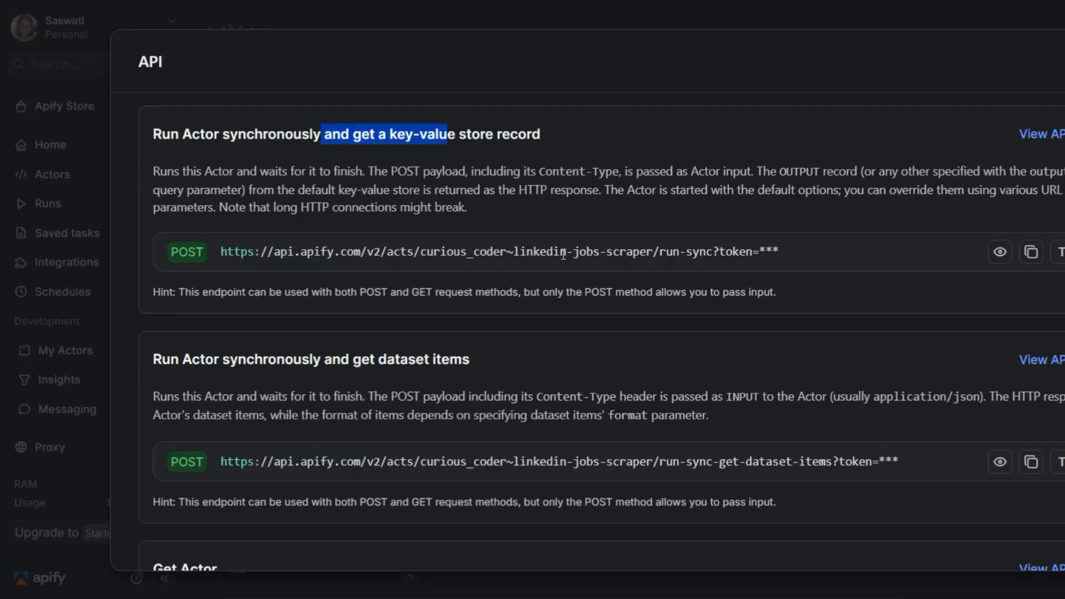
pyautogui.moveTo(276, 360); pyautogui.dragTo(470, 359)
pyautogui.click(219, 362)
pyautogui.moveTo(218, 362); pyautogui.dragTo(442, 360)
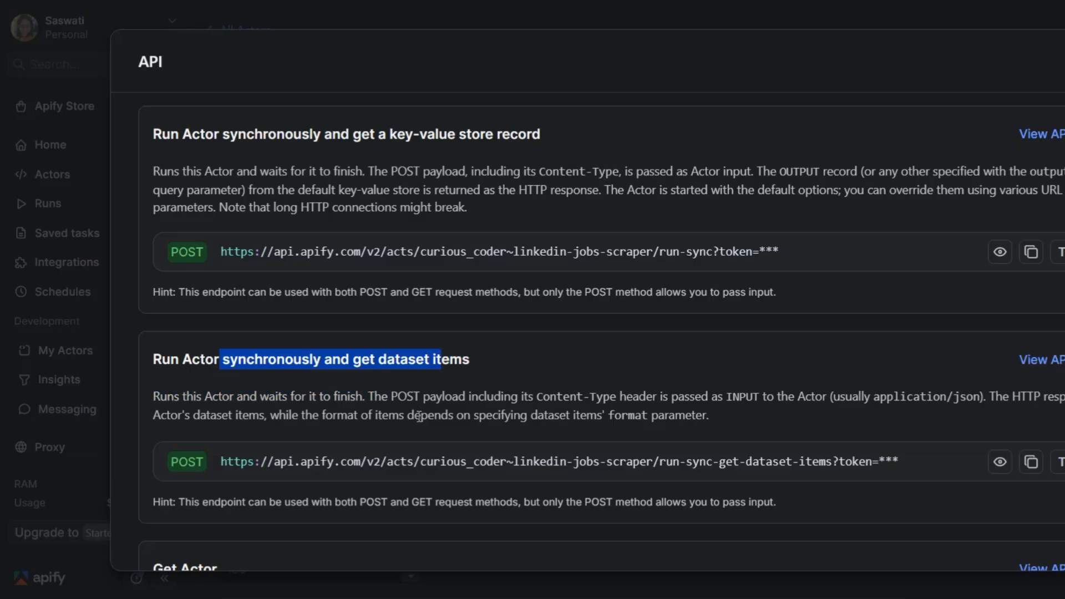
pyautogui.scroll(2, 421, 413)
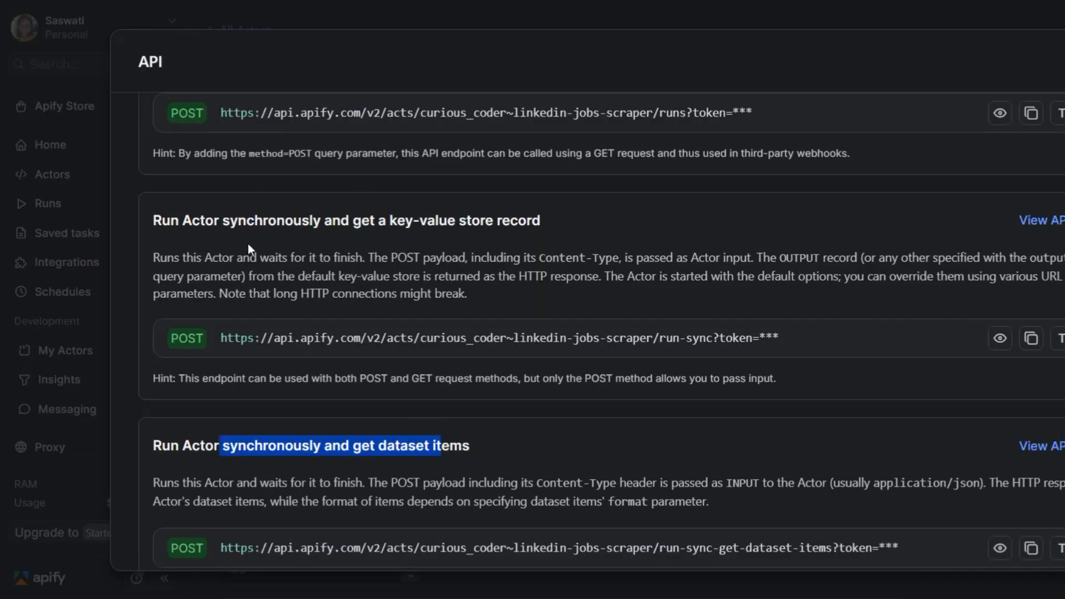
pyautogui.scroll(4, 248, 247)
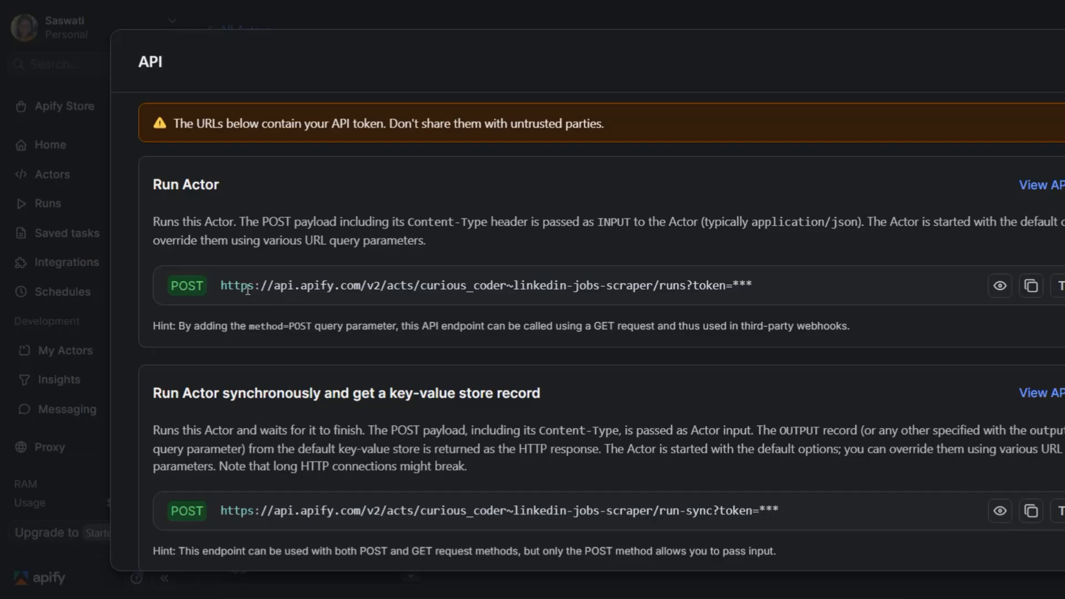
# - Open the API reference for running the Actor synchronously and getting dataset items, and examine its authorization details and cURL command
pyautogui.scroll(-10, 248, 289)
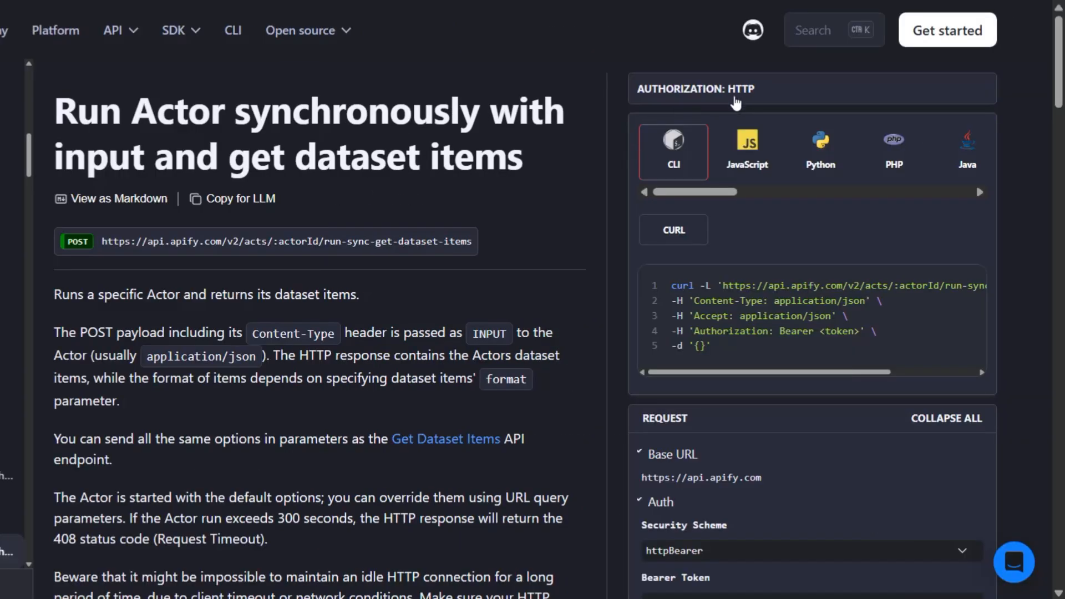
pyautogui.click(760, 101)
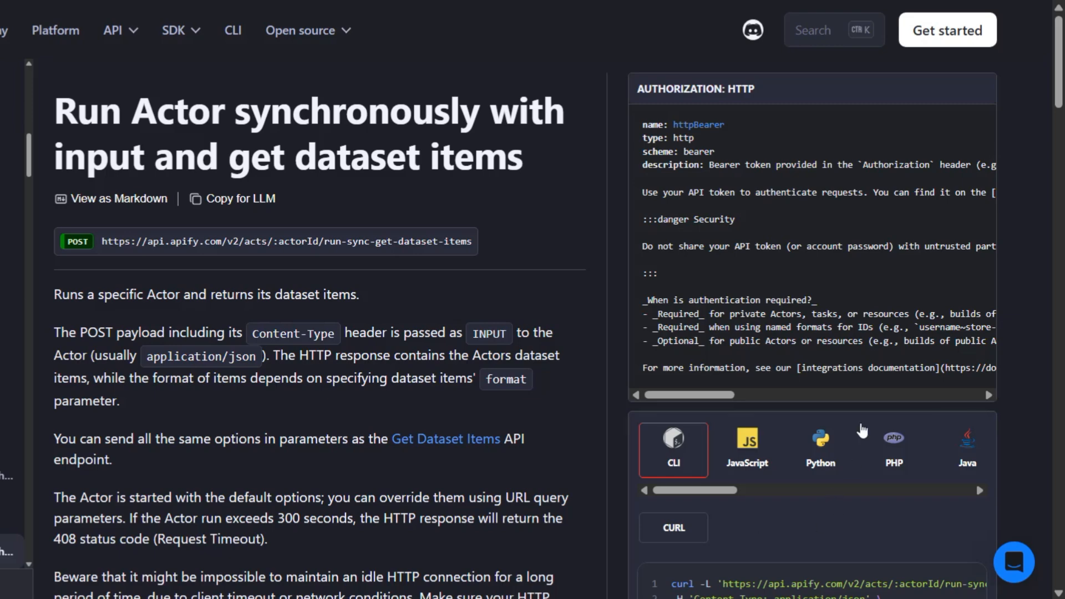
pyautogui.scroll(-3, 781, 233)
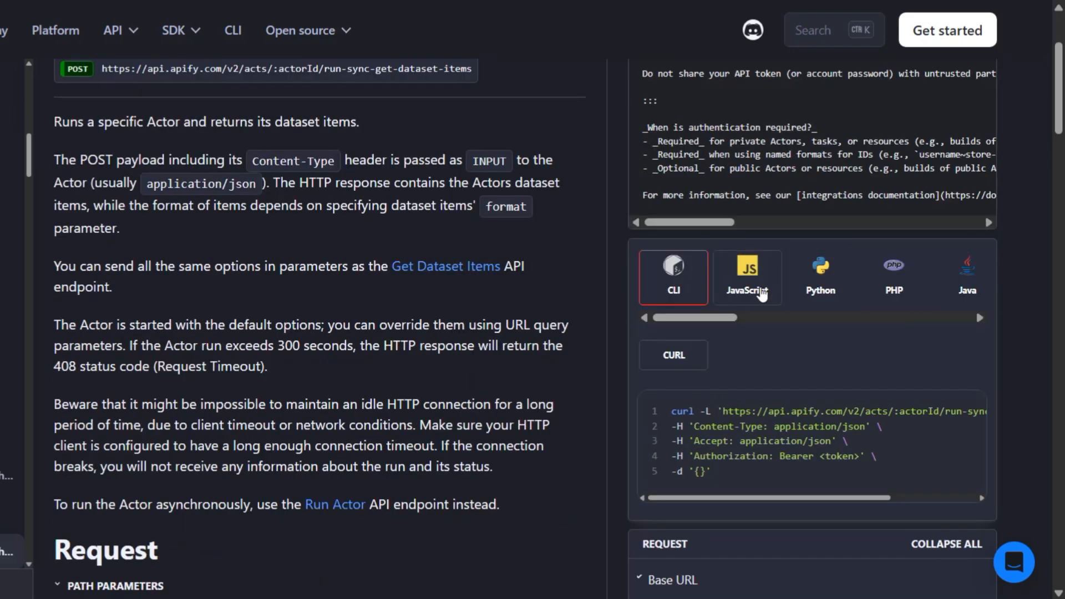
pyautogui.scroll(-2, 776, 300)
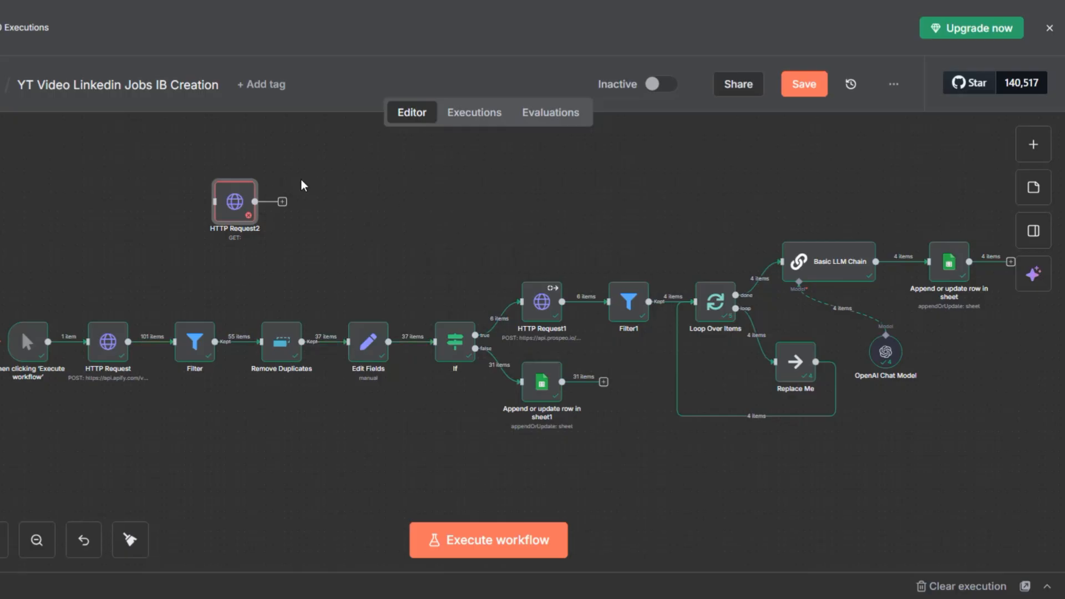
# - Switch to n8n, import the run-sync-get-dataset-items cURL command into the HTTP Request2 node and review the imported header and body parameters
pyautogui.doubleClick(236, 205)
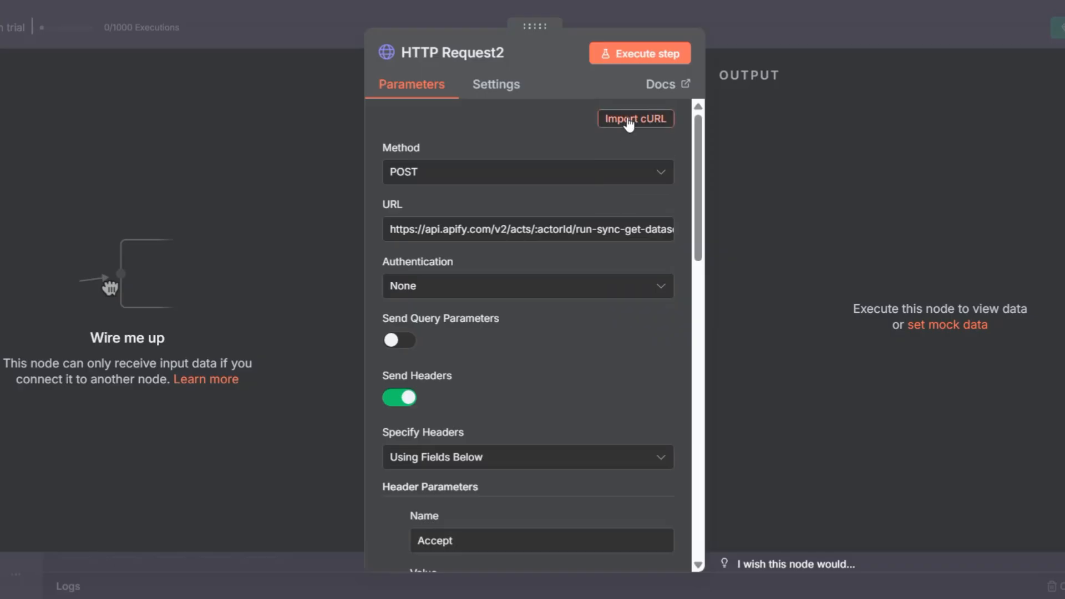
pyautogui.click(633, 120)
pyautogui.click(801, 373)
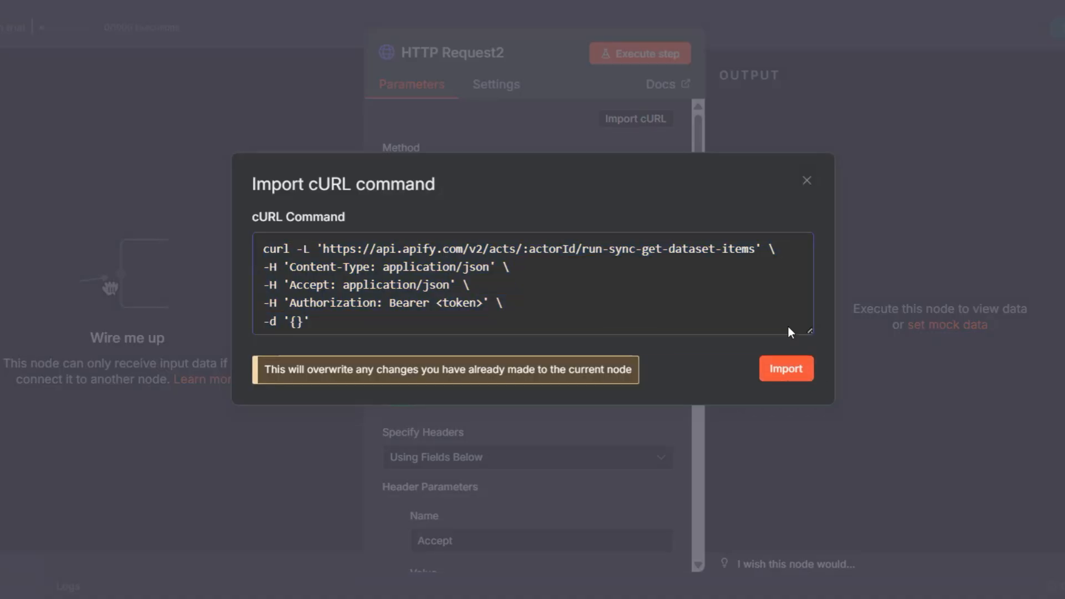
pyautogui.scroll(-10, 470, 255)
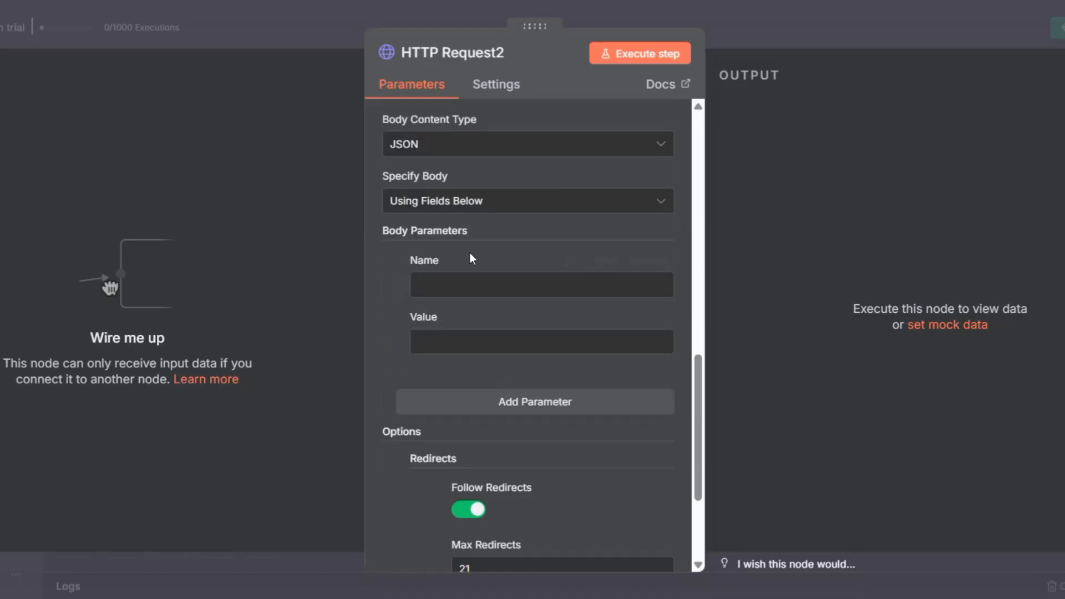
pyautogui.scroll(-3, 474, 258)
pyautogui.scroll(8, 519, 258)
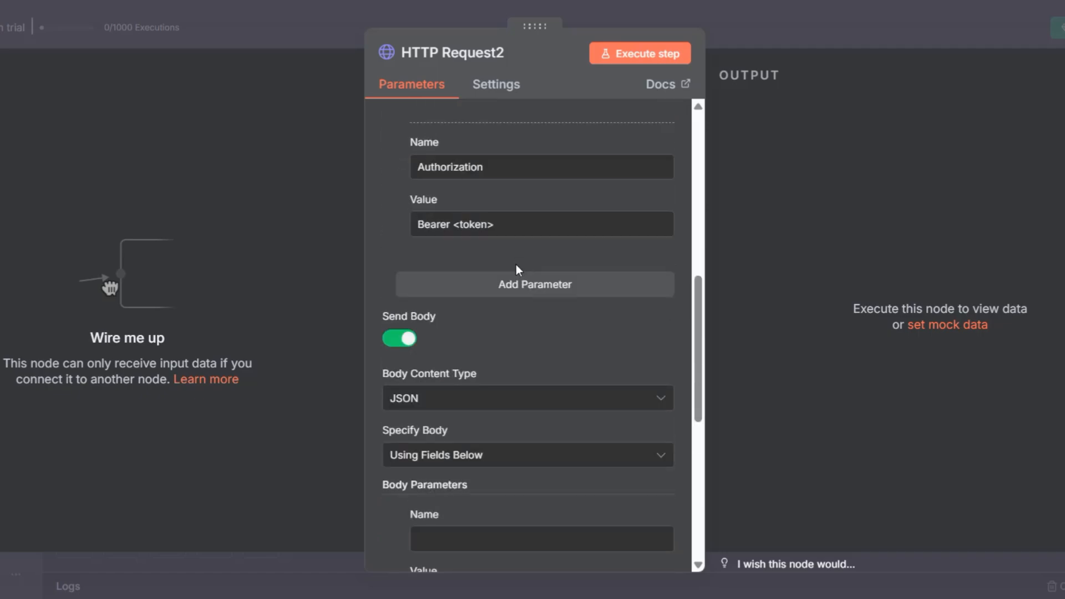
pyautogui.scroll(2, 455, 236)
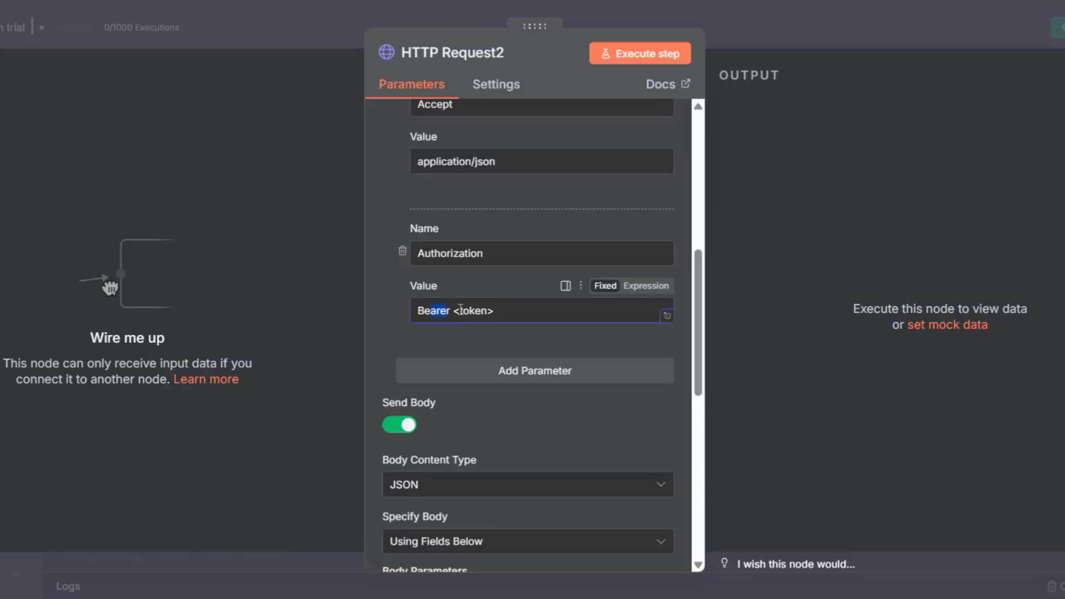
# - Replace the <token> placeholder in HTTP Request2's Authorization header with the personal API token copied from the Apify account settings
pyautogui.moveTo(454, 312); pyautogui.dragTo(484, 333)
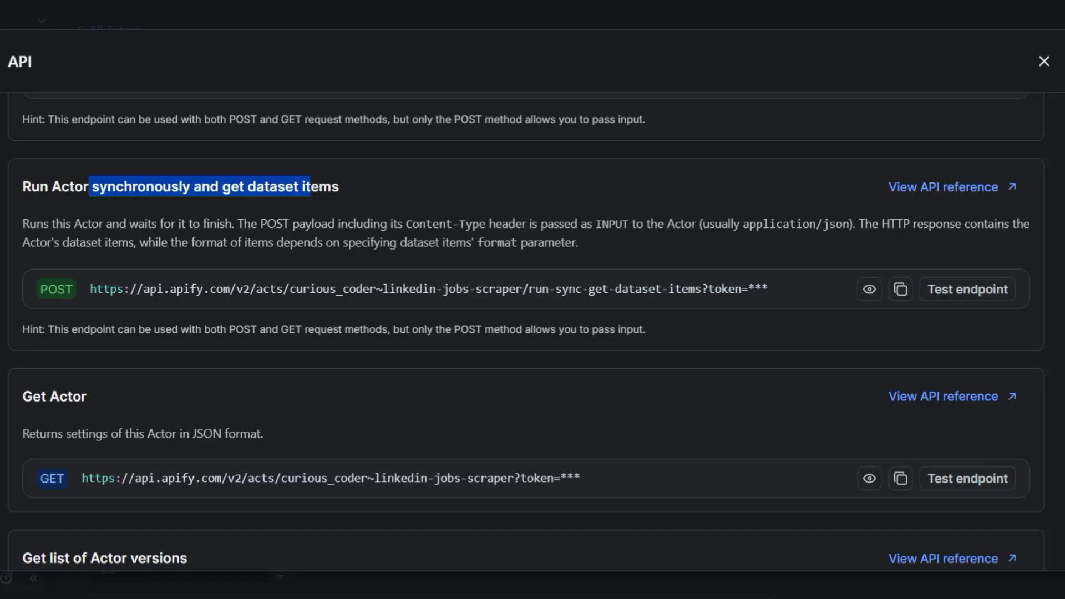
pyautogui.click(1043, 61)
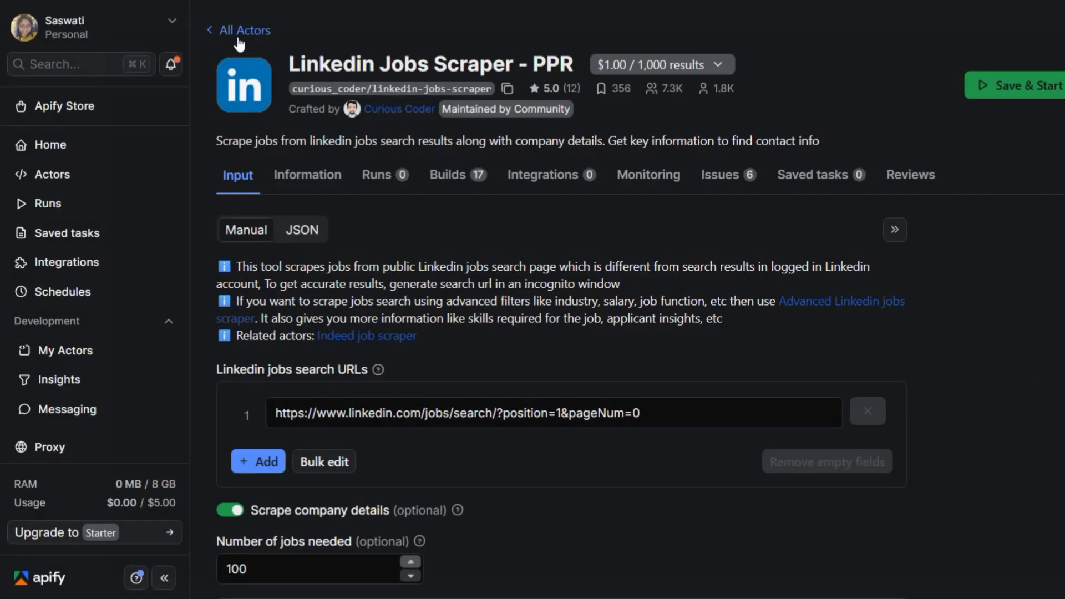
pyautogui.scroll(-5, 54, 372)
pyautogui.click(145, 442)
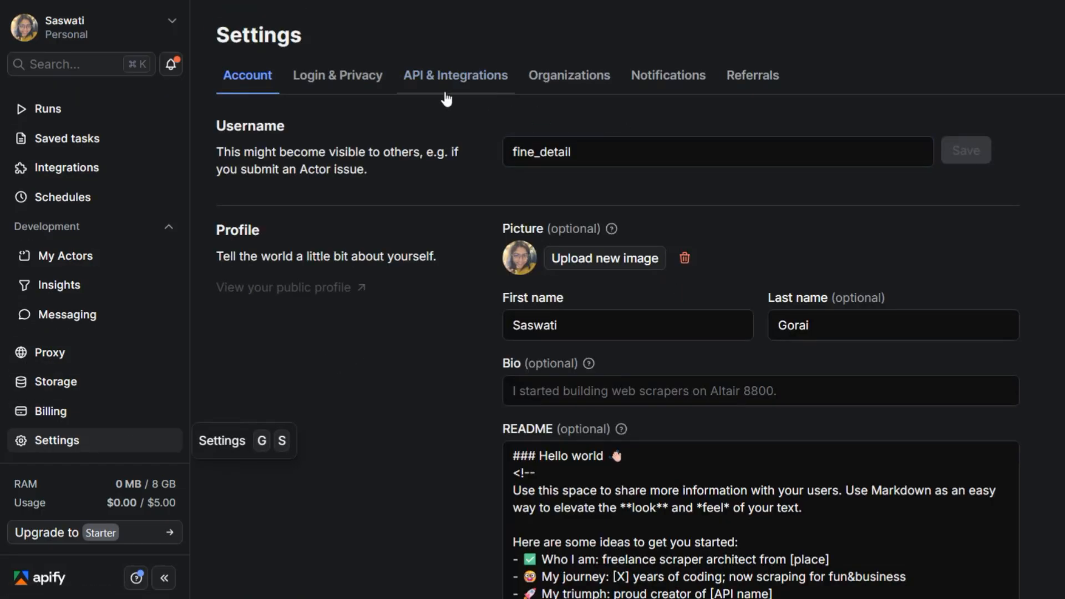
pyautogui.click(445, 88)
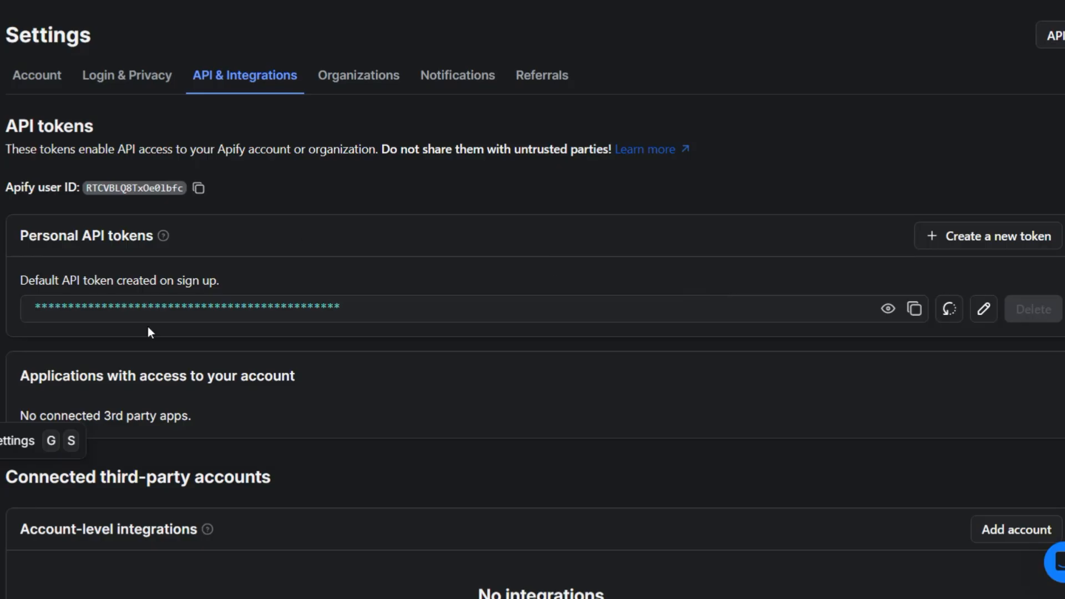
pyautogui.click(914, 316)
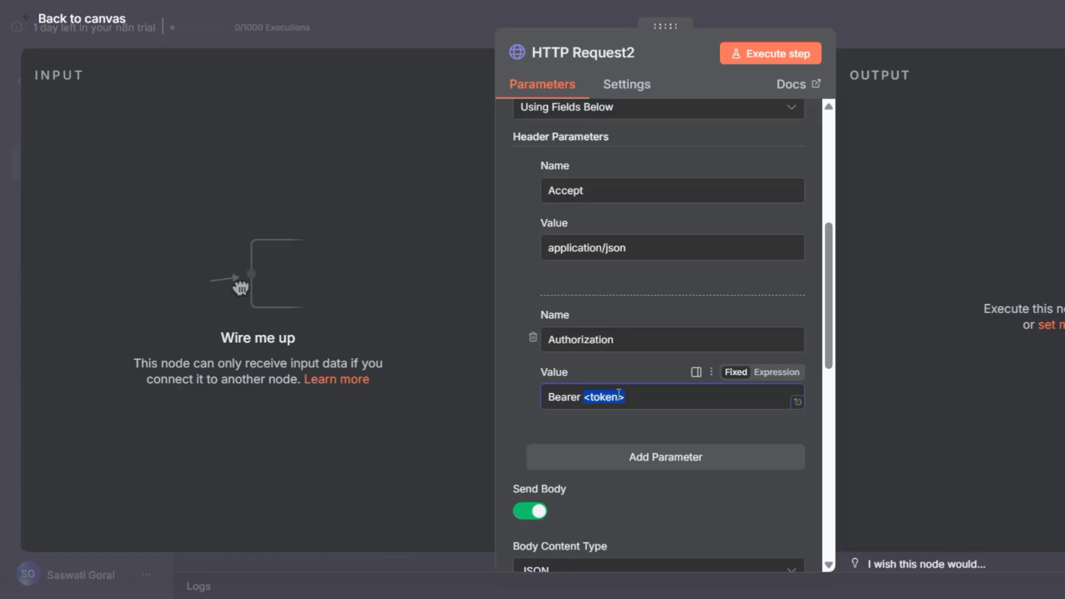
pyautogui.hotkey('ctrl', 'v')
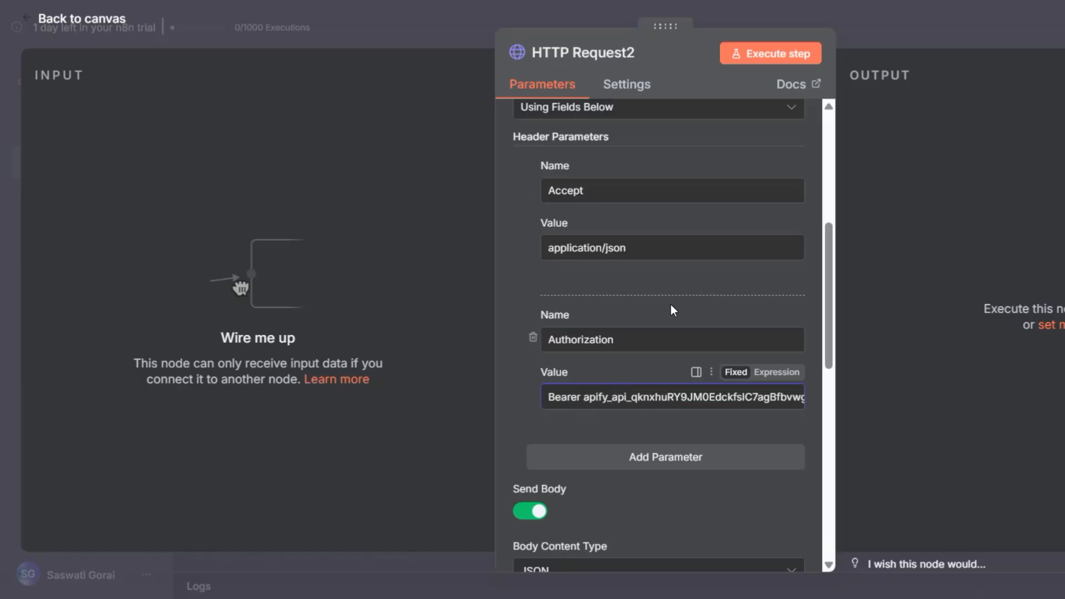
# - Close the HTTP Request2 settings and delete that unconnected node from the workflow
pyautogui.click(857, 39)
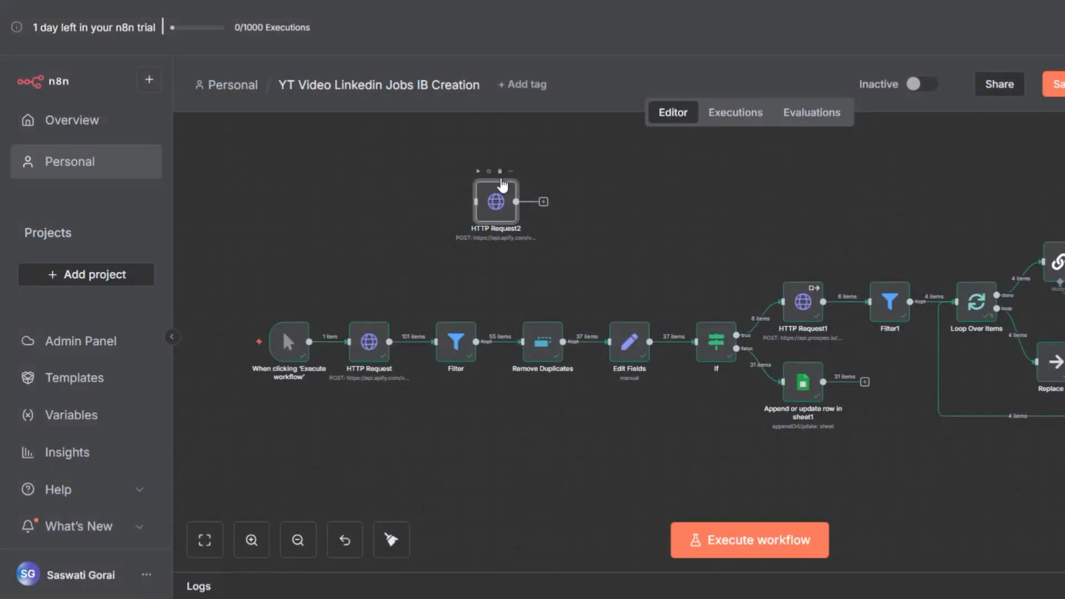
pyautogui.click(502, 174)
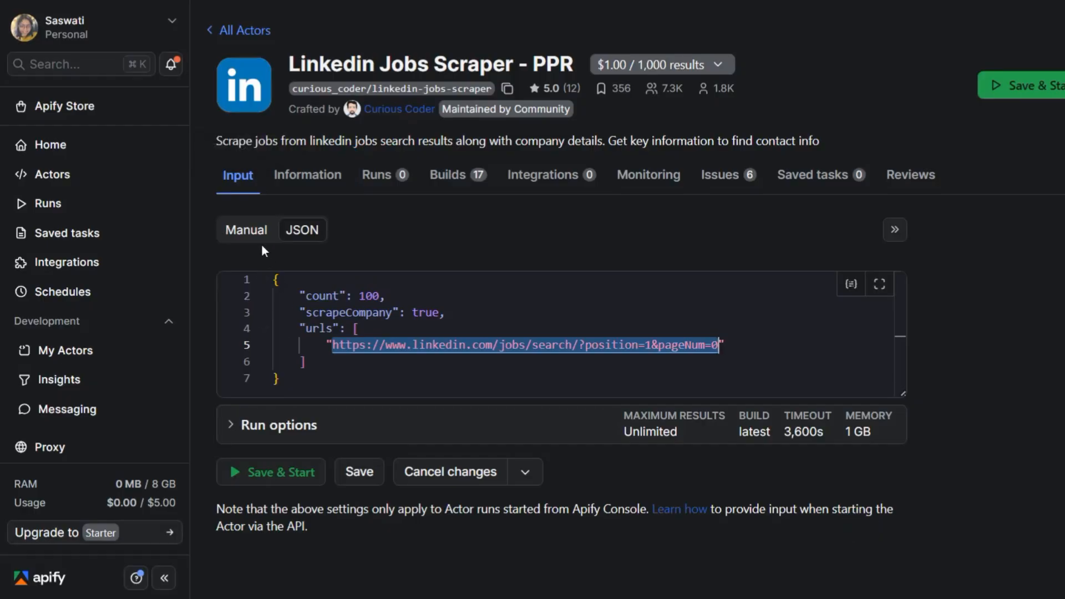
# - Switch to Apify and compare the manual and JSON views of the Linkedin Jobs Scraper - PPR input
pyautogui.click(248, 231)
pyautogui.moveTo(288, 66); pyautogui.dragTo(573, 67)
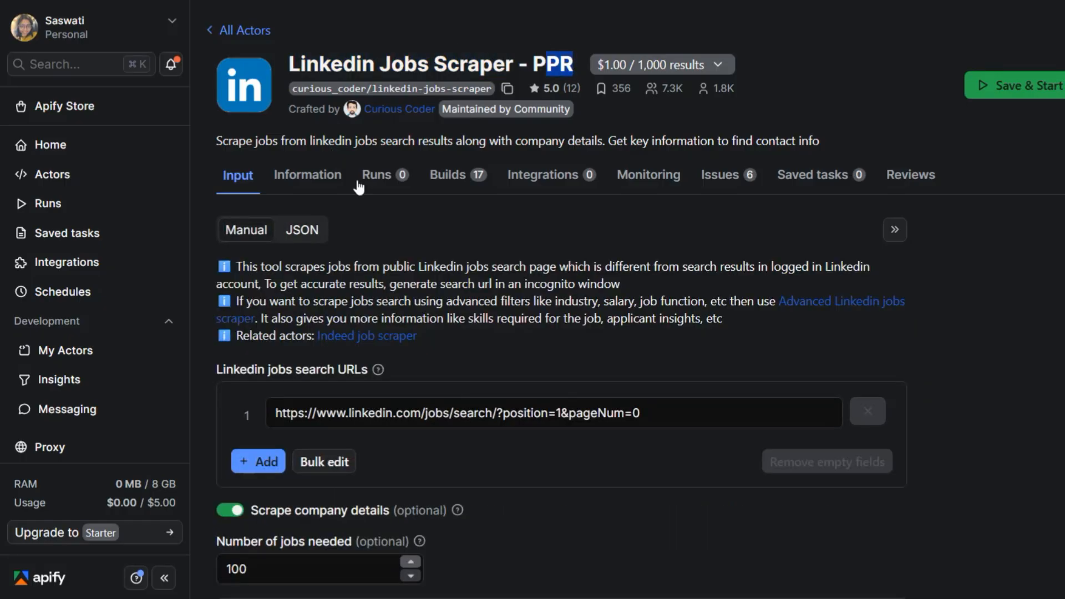
pyautogui.click(302, 229)
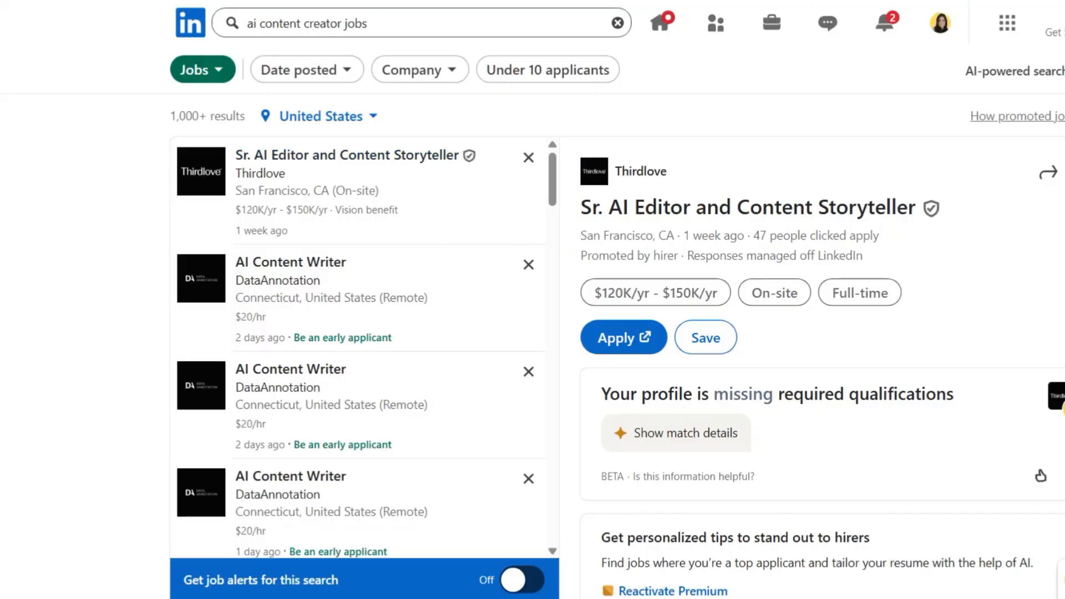
# - Switch to LinkedIn, browse the United States results for "ai content creator jobs" and copy the search page URL
pyautogui.scroll(-10, 676, 317)
pyautogui.scroll(-5, 676, 316)
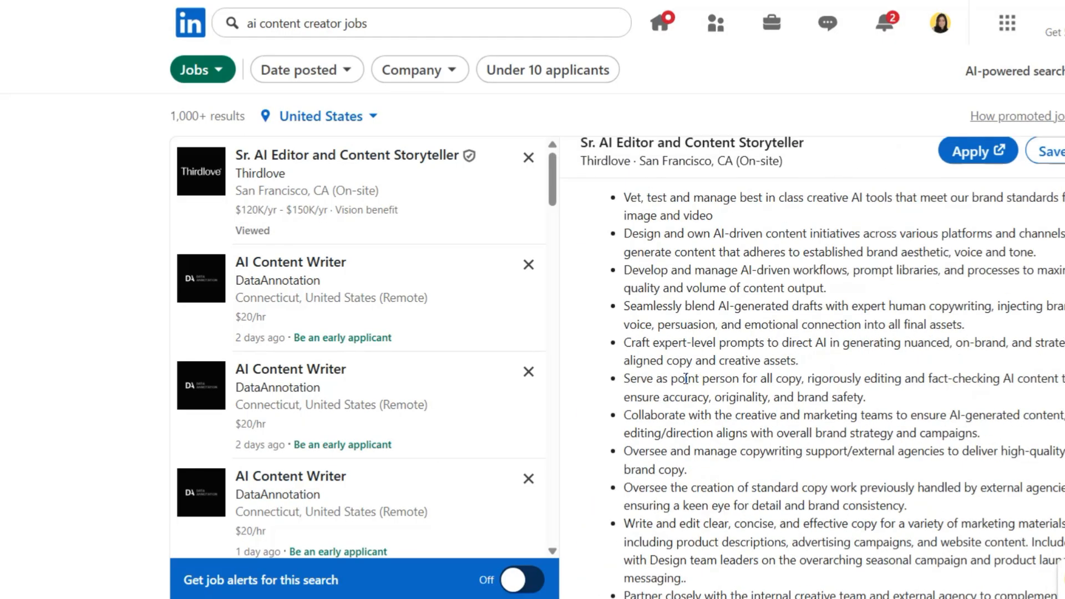
pyautogui.scroll(-3, 500, 341)
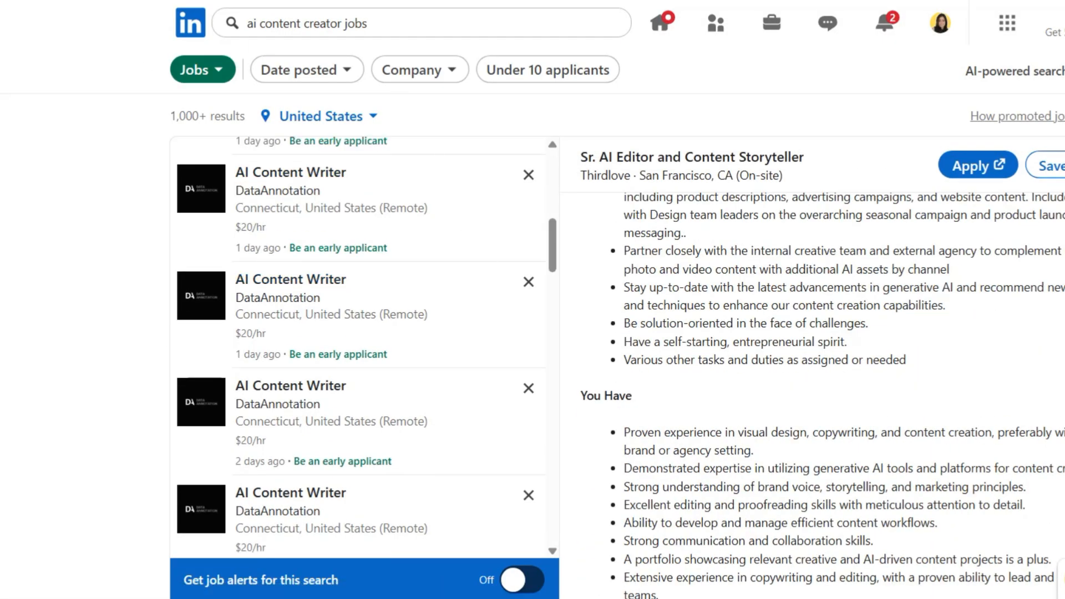
pyautogui.rightClick(249, 1)
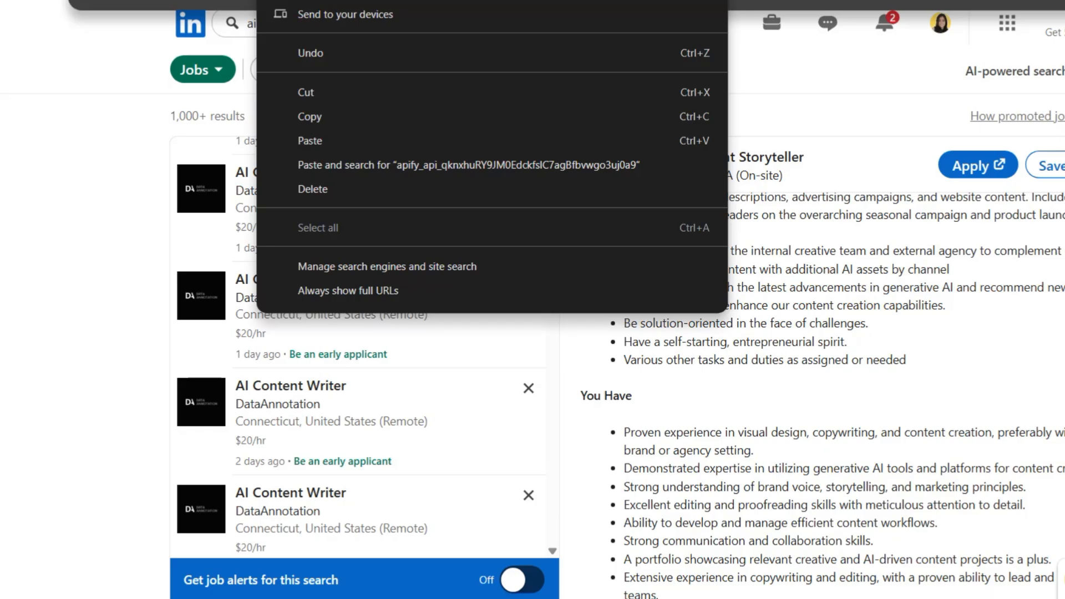
pyautogui.click(299, 115)
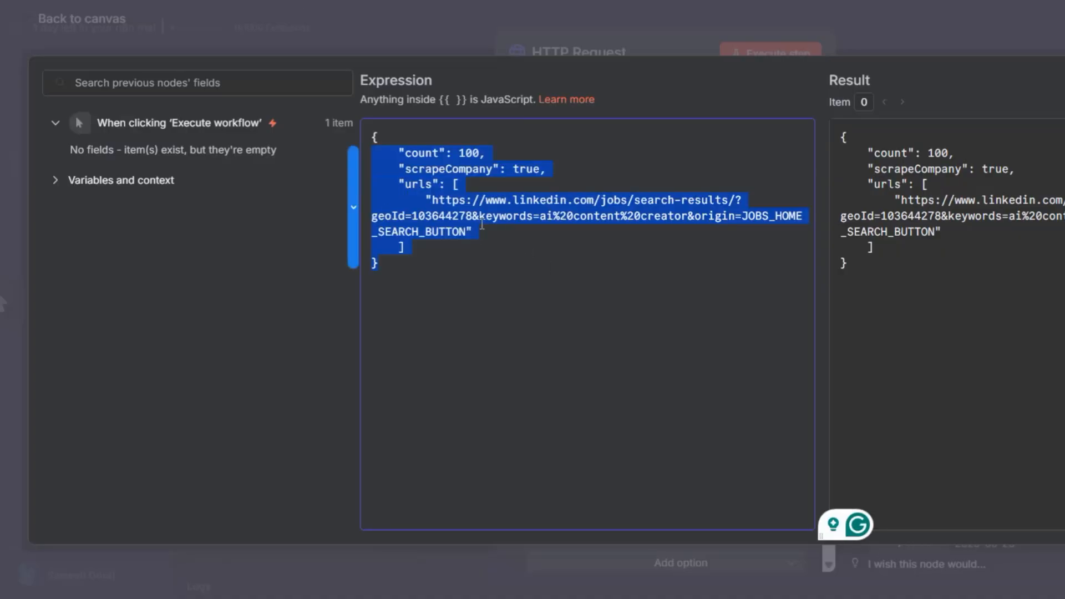
# - Switch to n8n and review the HTTP Request node's JSON body and the Filter node's company employee count condition
pyautogui.click(570, 47)
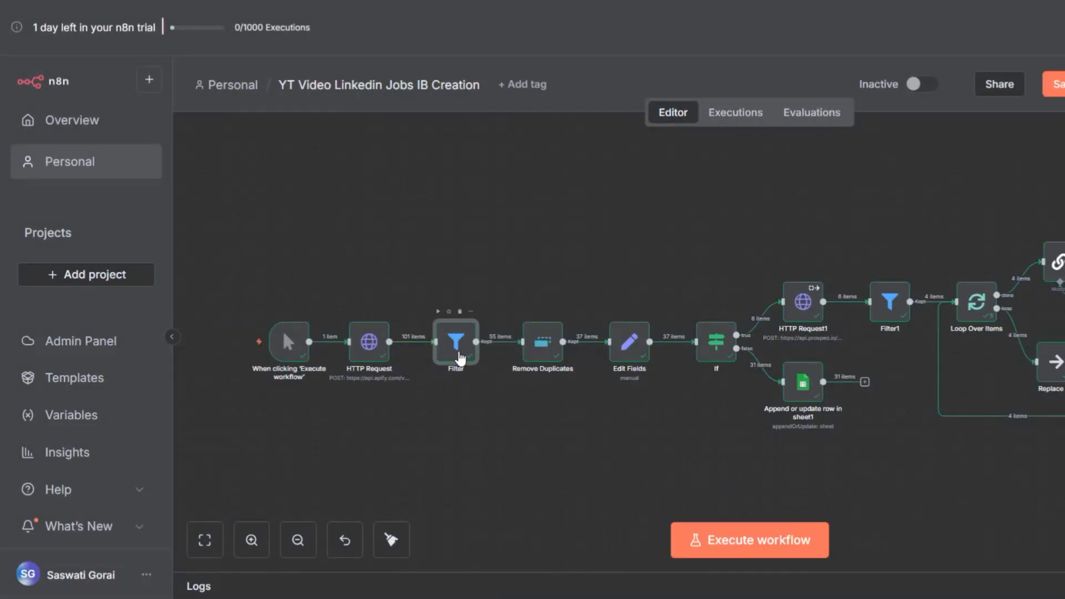
pyautogui.doubleClick(459, 358)
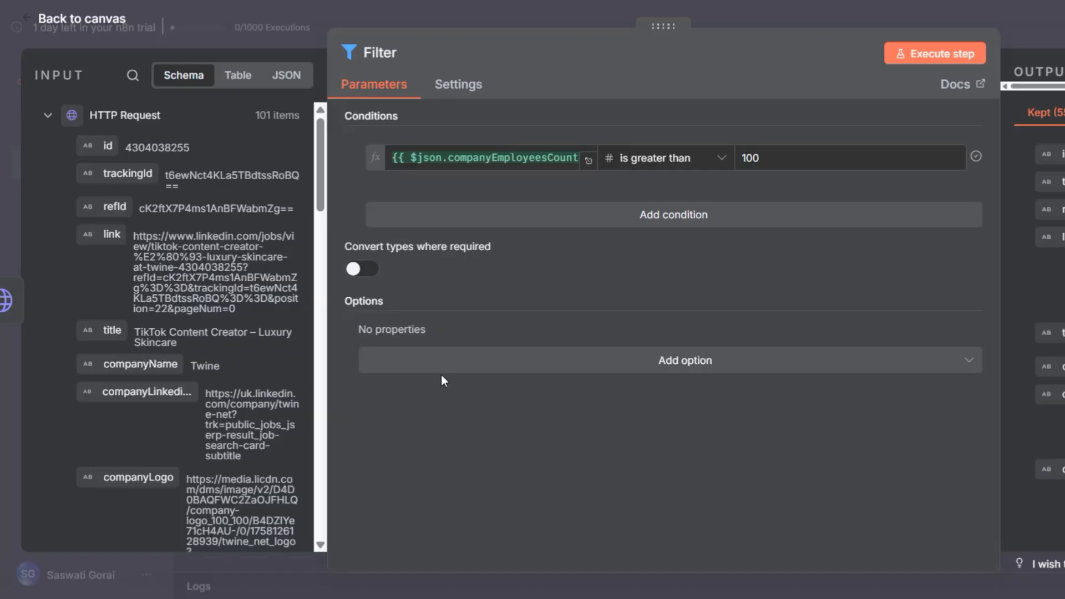
pyautogui.click(708, 22)
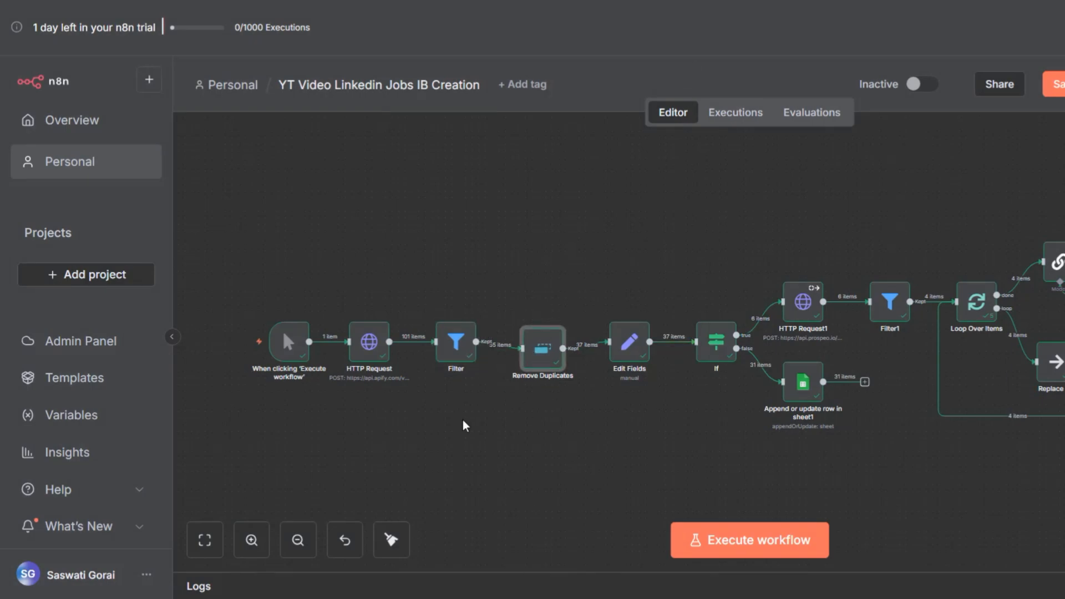
# - Clear the Remove Duplicates node's field to compare and map companyLinkedinUrl from the Filter input into it
pyautogui.doubleClick(543, 345)
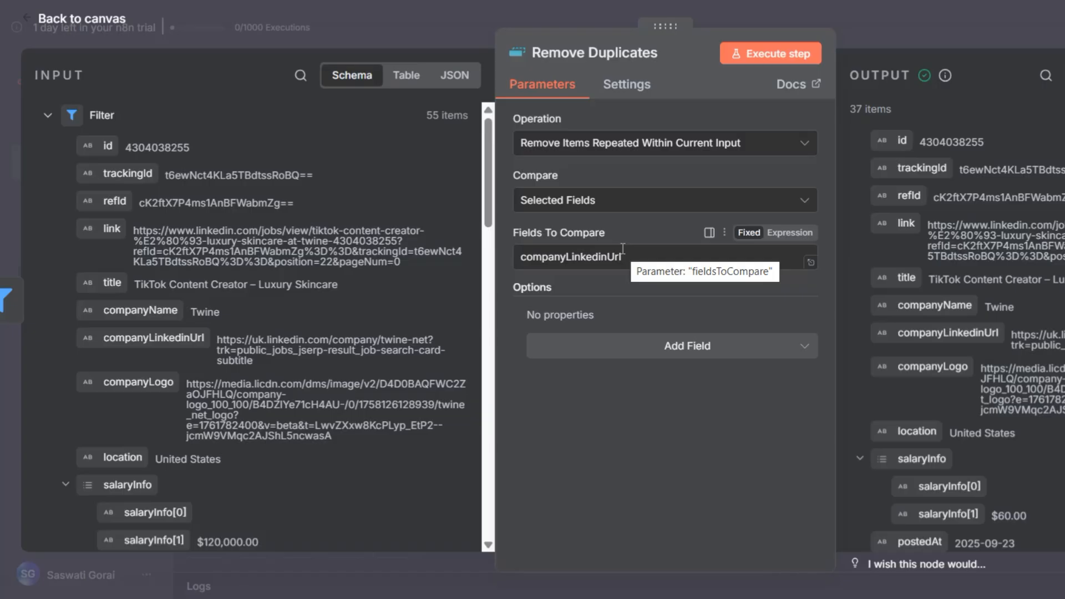
pyautogui.moveTo(558, 258); pyautogui.dragTo(596, 257)
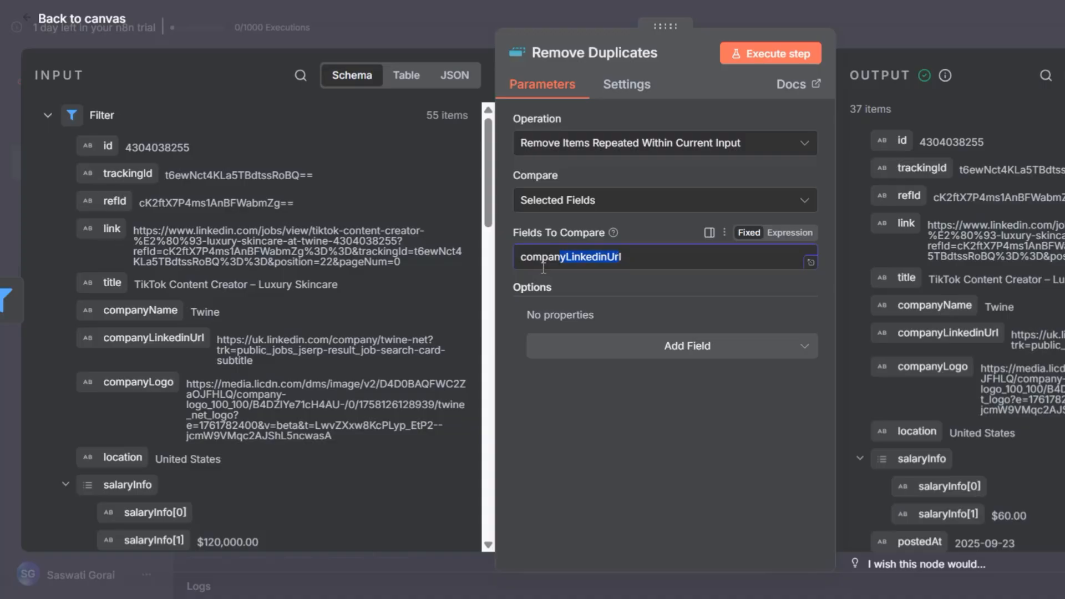
pyautogui.moveTo(541, 257); pyautogui.dragTo(620, 258)
pyautogui.doubleClick(570, 257)
pyautogui.press('BackSpace')
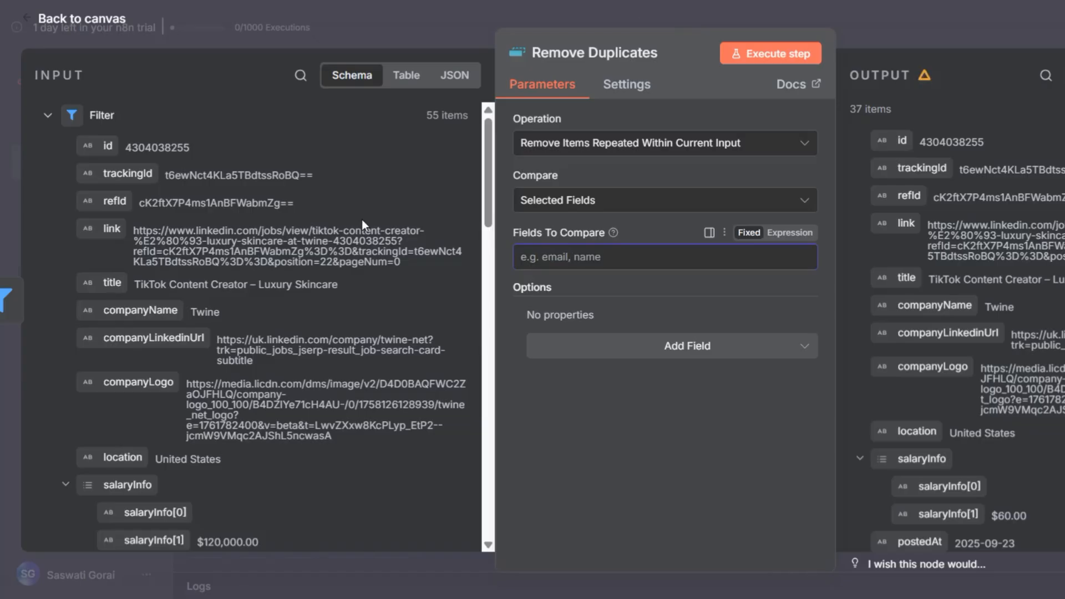
pyautogui.moveTo(186, 338); pyautogui.dragTo(626, 260)
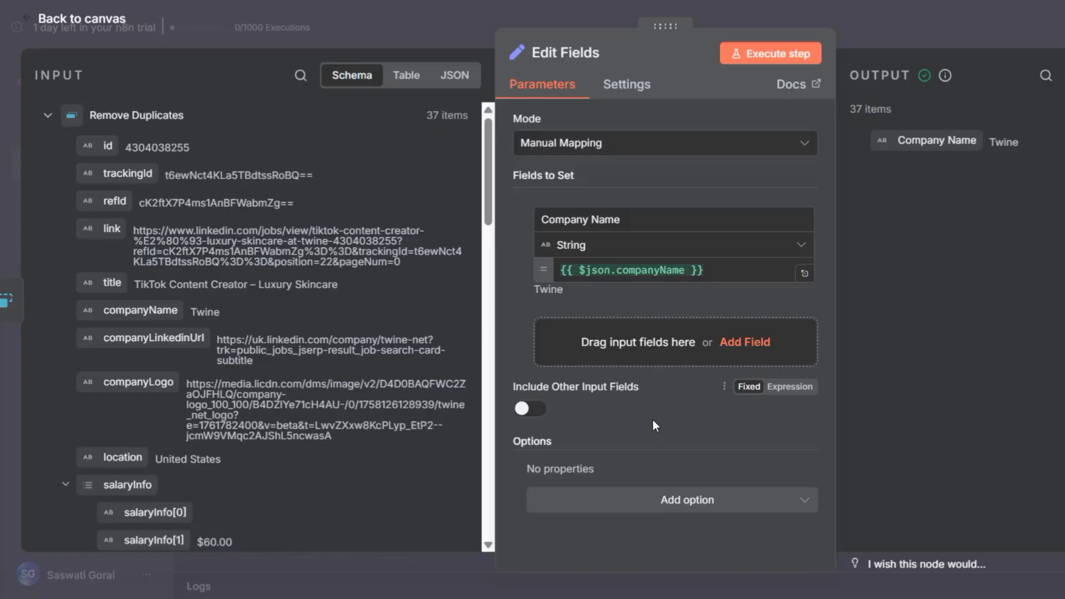
# - Clear the Company Name value in the Edit Fields node, remap it to the companyName input field and return to the canvas
pyautogui.click(666, 271)
pyautogui.hotkey('ctrl', 'a')
pyautogui.press('BackSpace')
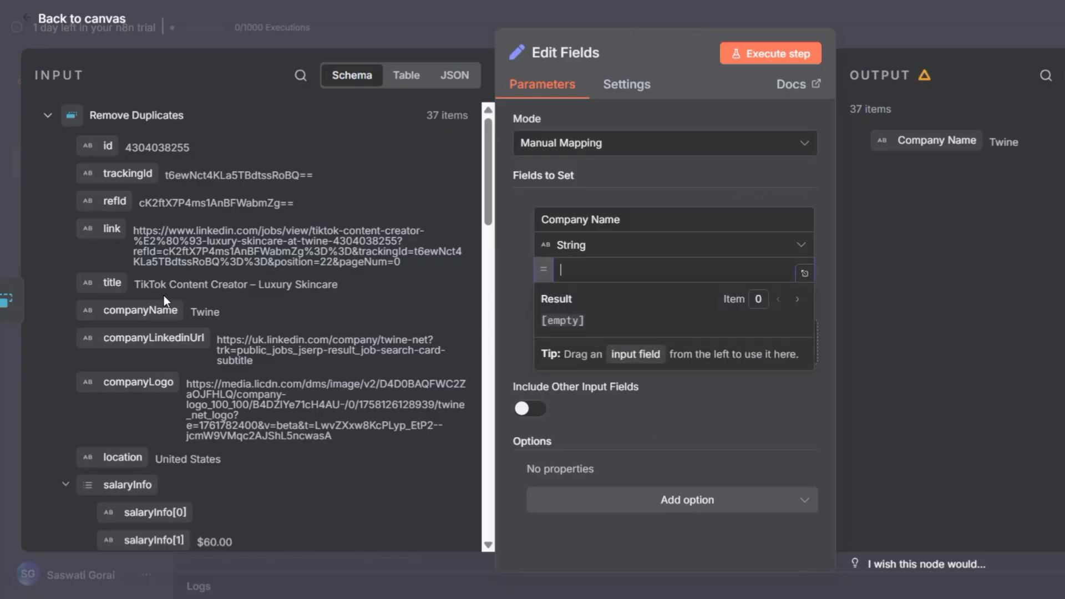
pyautogui.moveTo(149, 316); pyautogui.dragTo(754, 285)
pyautogui.click(890, 19)
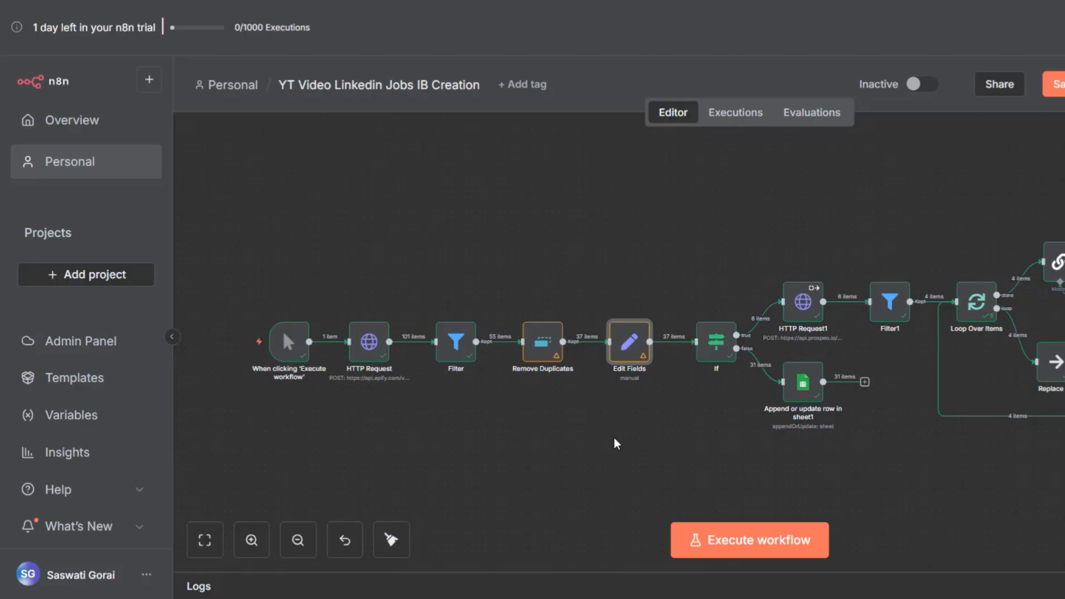
# - Review the If node's condition that checks whether jobPosterName exists, and return to the canvas
pyautogui.click(717, 347)
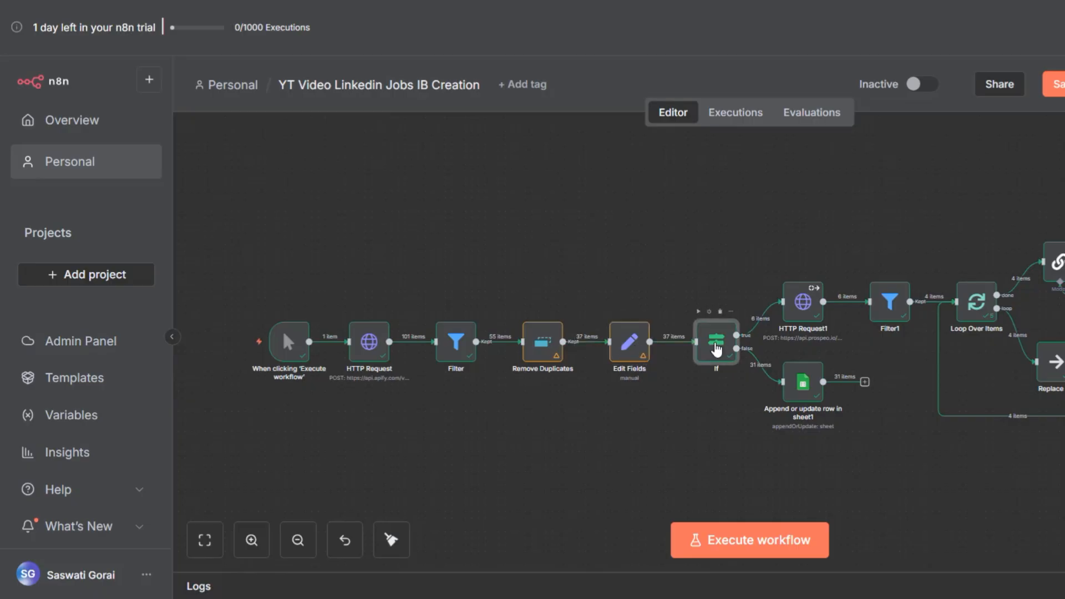
pyautogui.press('Return')
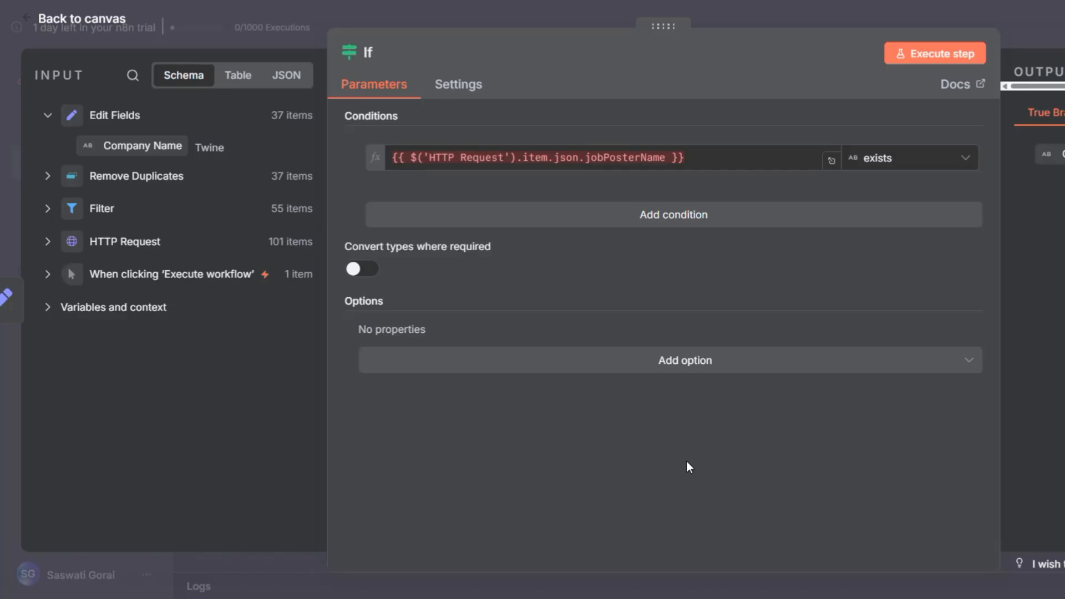
pyautogui.press('Escape')
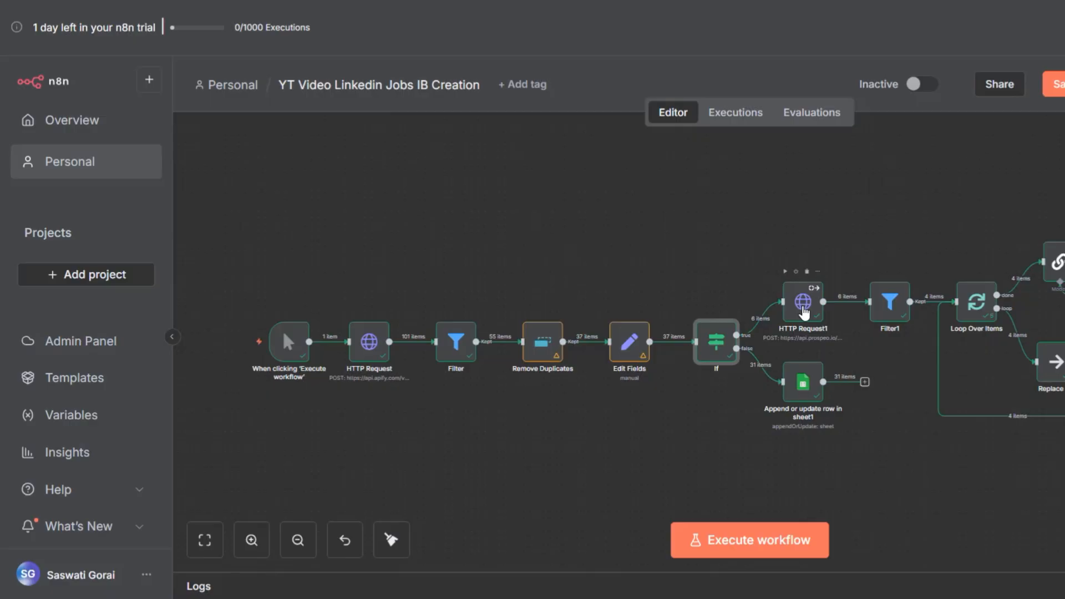
# - Check the HTTP Request1 node, open Prospeo's API documentation and copy the complete Email Finder cURL example
pyautogui.doubleClick(802, 302)
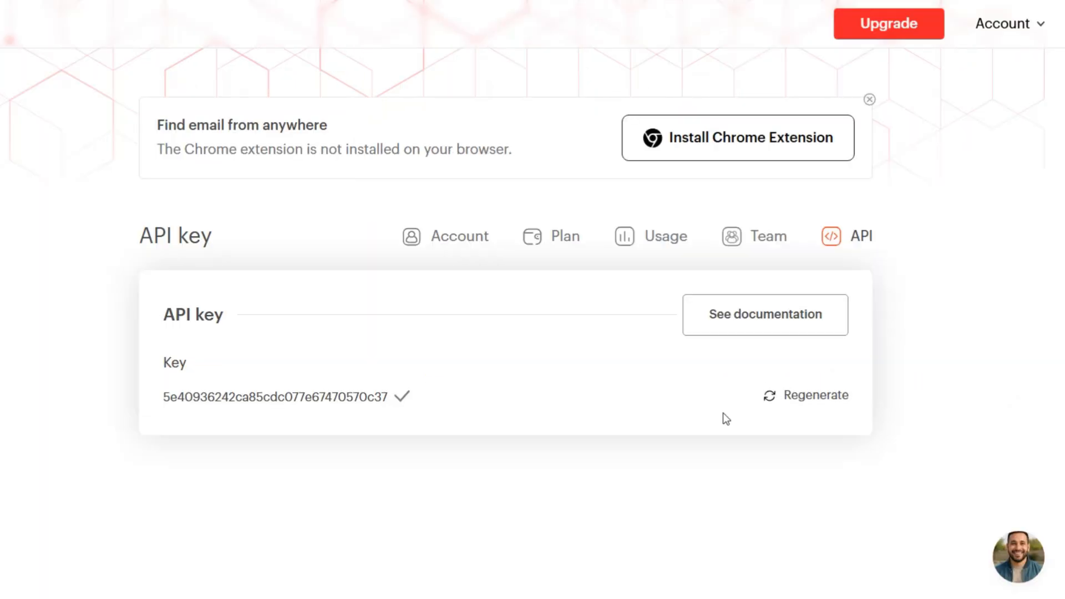
pyautogui.click(759, 314)
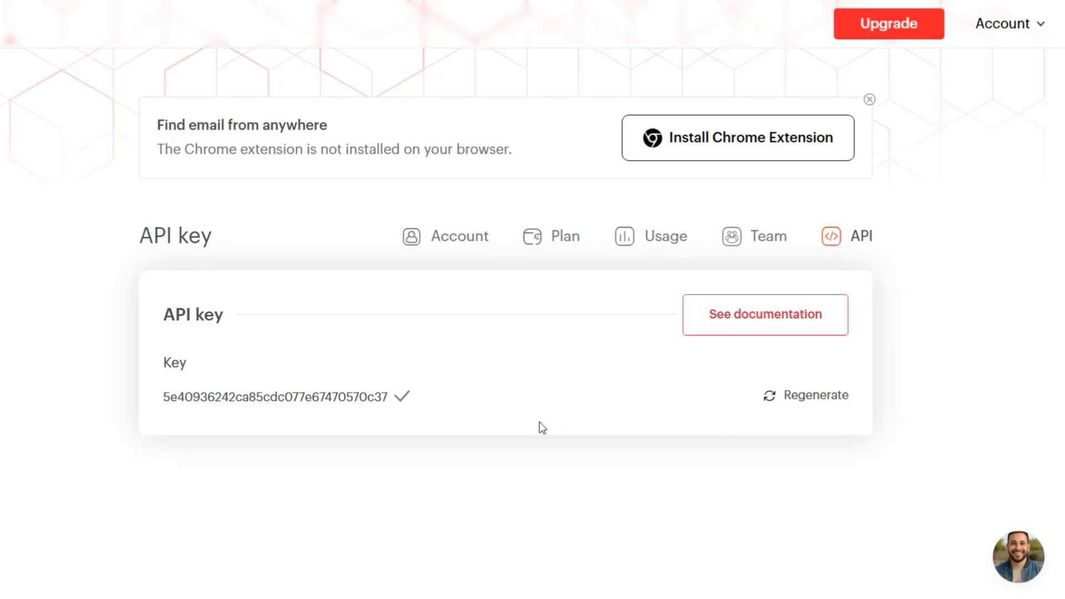
pyautogui.scroll(-5, 184, 287)
pyautogui.scroll(-3, 507, 361)
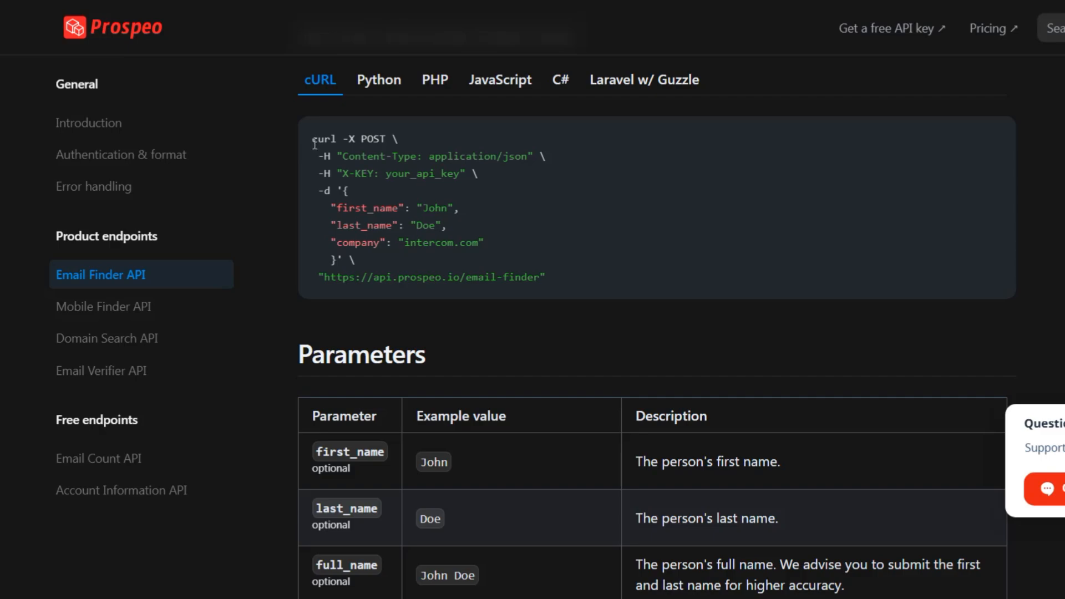
pyautogui.moveTo(311, 140); pyautogui.dragTo(343, 146)
pyautogui.tripleClick(648, 173)
pyautogui.click(548, 285)
pyautogui.moveTo(551, 285); pyautogui.dragTo(310, 138)
pyautogui.rightClick(366, 172)
pyautogui.click(400, 197)
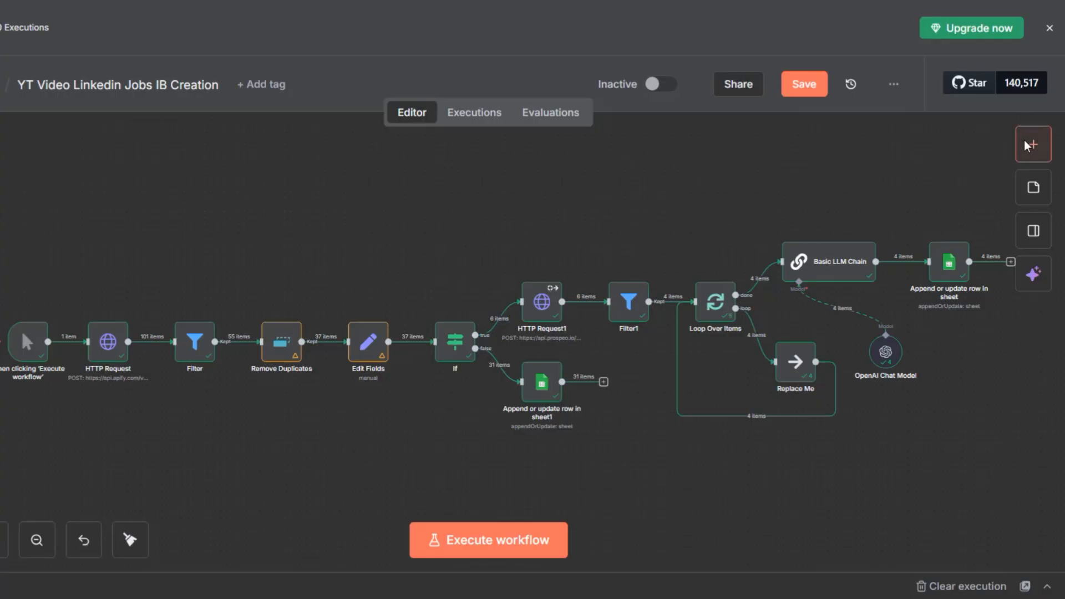
# - Back in n8n, add an HTTP Request node and import the copied Email Finder cURL command into it
pyautogui.click(1035, 140)
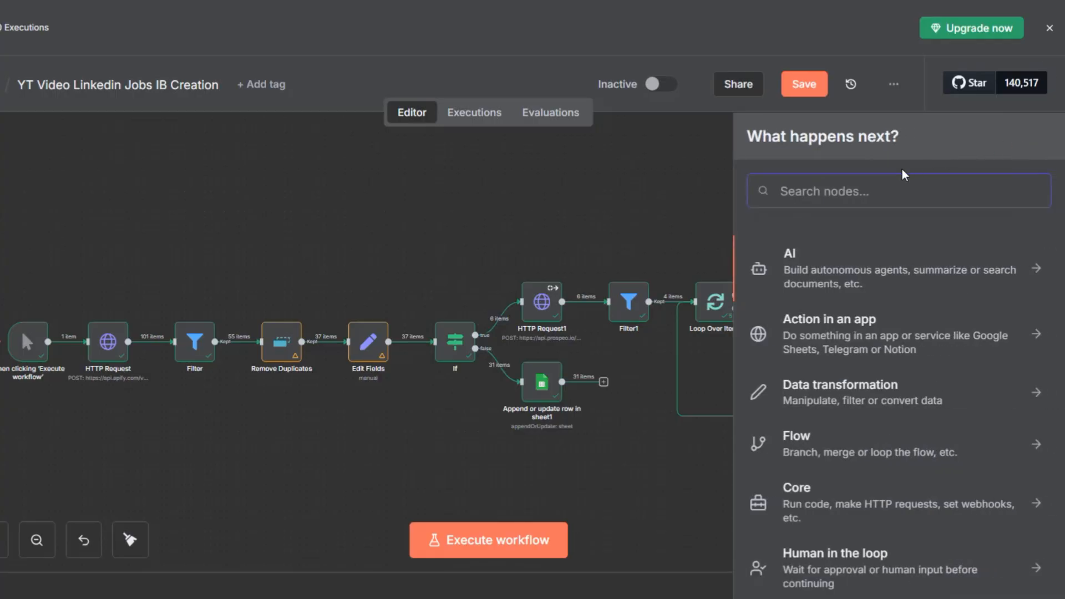
pyautogui.write('http')
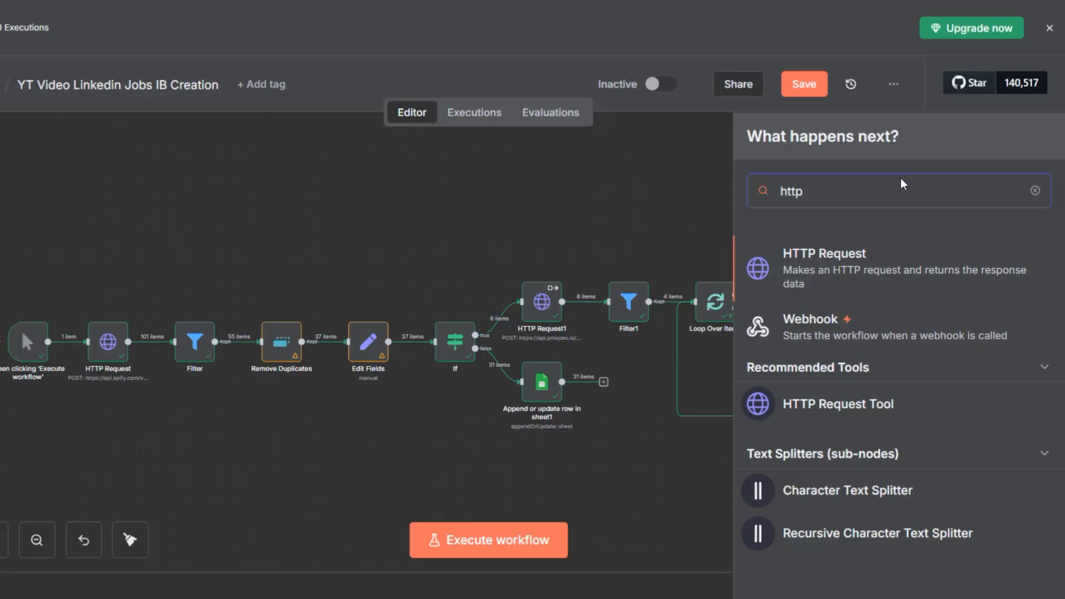
pyautogui.click(820, 268)
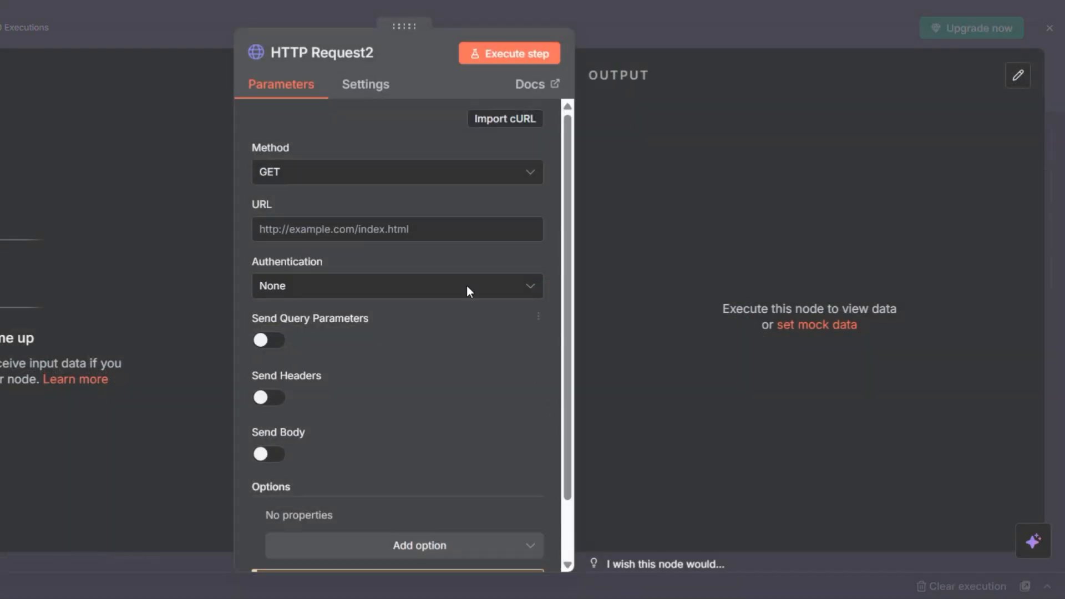
pyautogui.click(505, 118)
pyautogui.hotkey('ctrl', 'v')
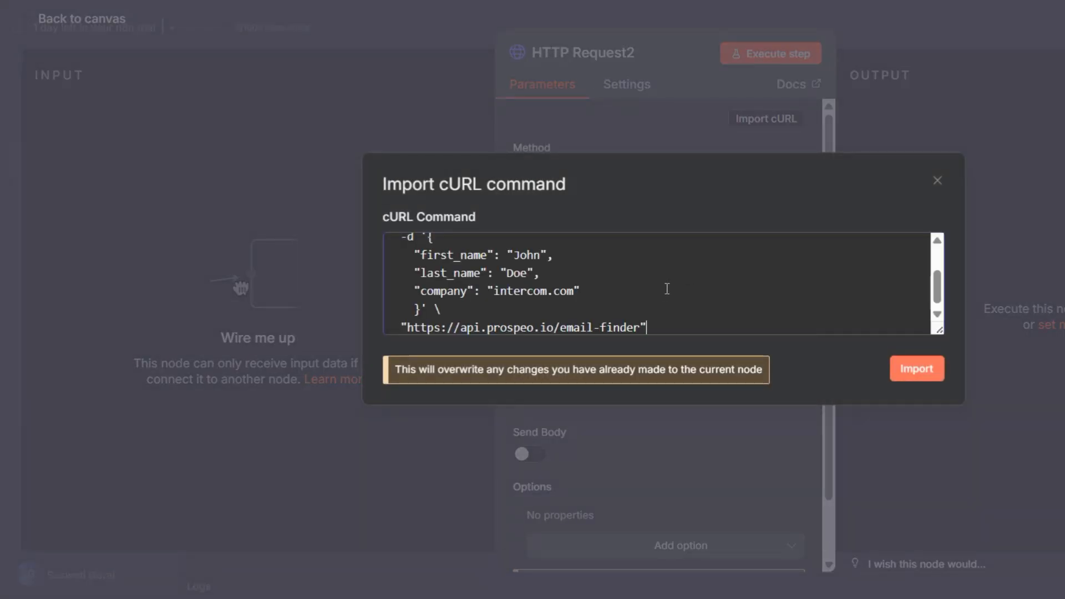
pyautogui.click(916, 369)
# - Review the imported request's method, URL, headers and body, and select the your_api_key placeholder of the X-KEY header
pyautogui.scroll(-5, 580, 240)
pyautogui.scroll(5, 591, 401)
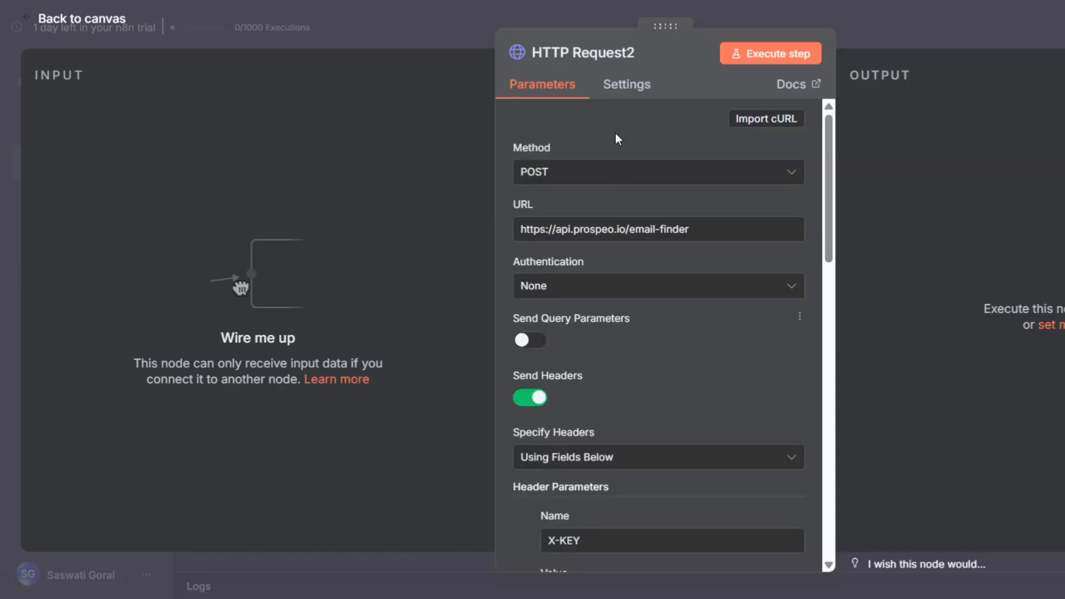
pyautogui.scroll(-5, 660, 432)
pyautogui.scroll(-3, 591, 208)
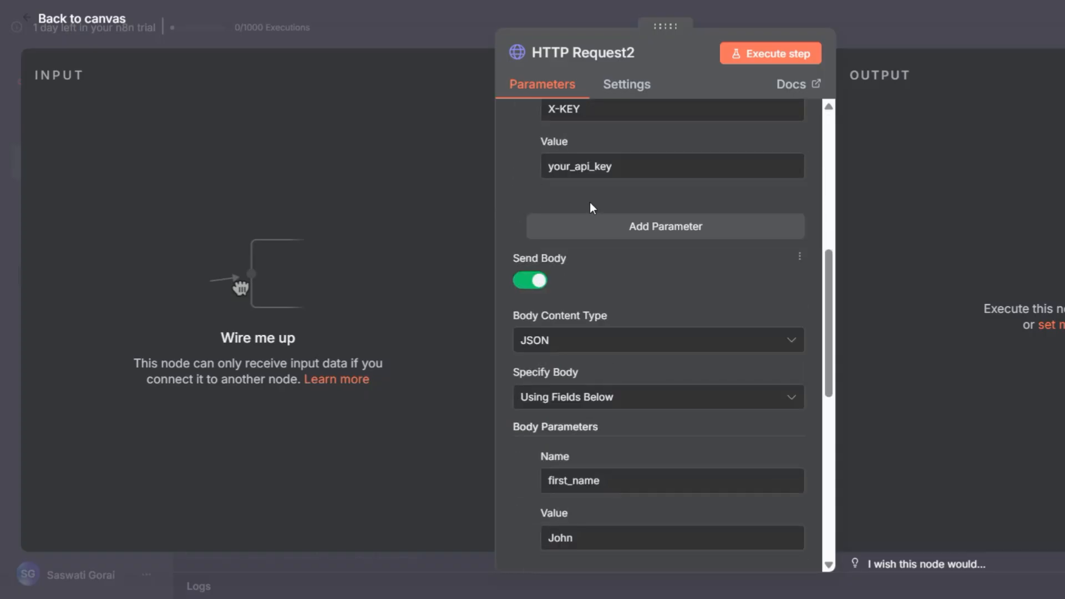
pyautogui.moveTo(549, 166); pyautogui.dragTo(682, 162)
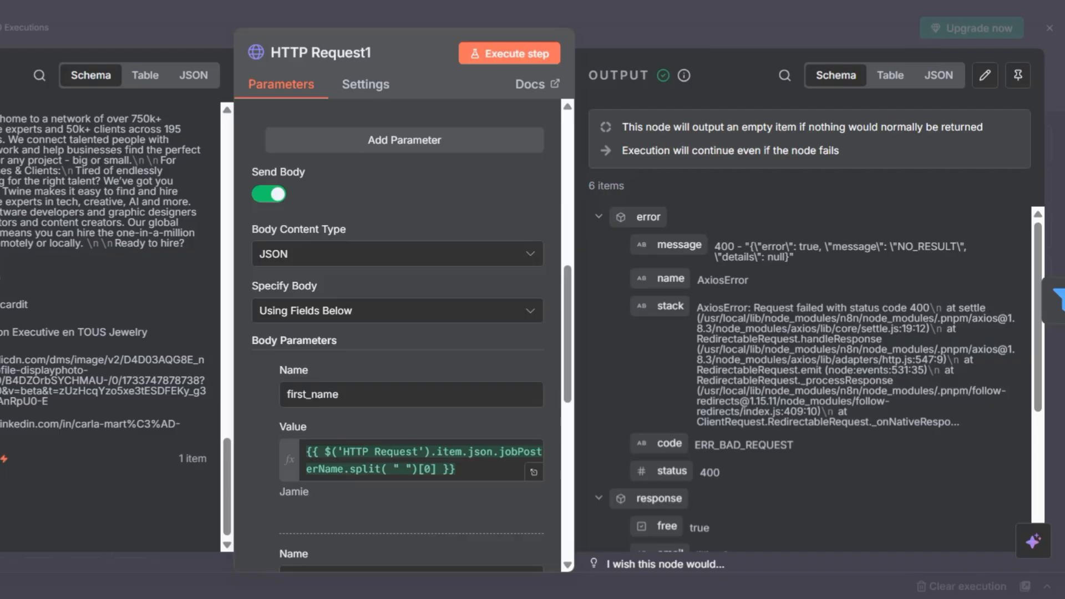
# - Review the first_name, last_name and company body parameters of the HTTP Request1 node and return to the canvas
pyautogui.scroll(-5, 402, 186)
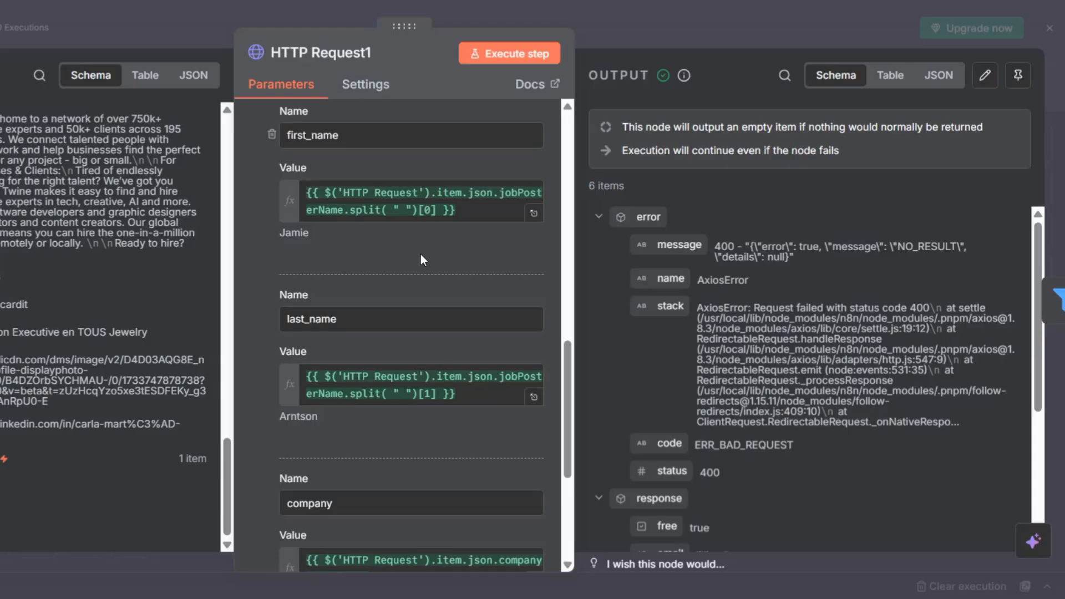
pyautogui.press('Escape')
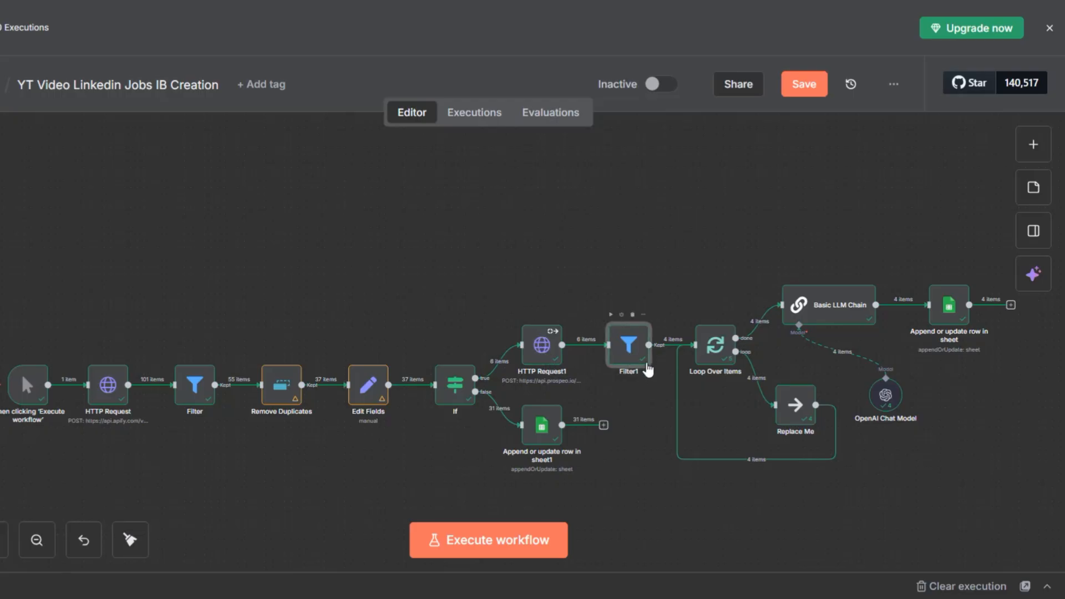
# - Review the Filter1 node's email_status and domain conditions against the email_status value in its input, and return to the canvas
pyautogui.doubleClick(645, 363)
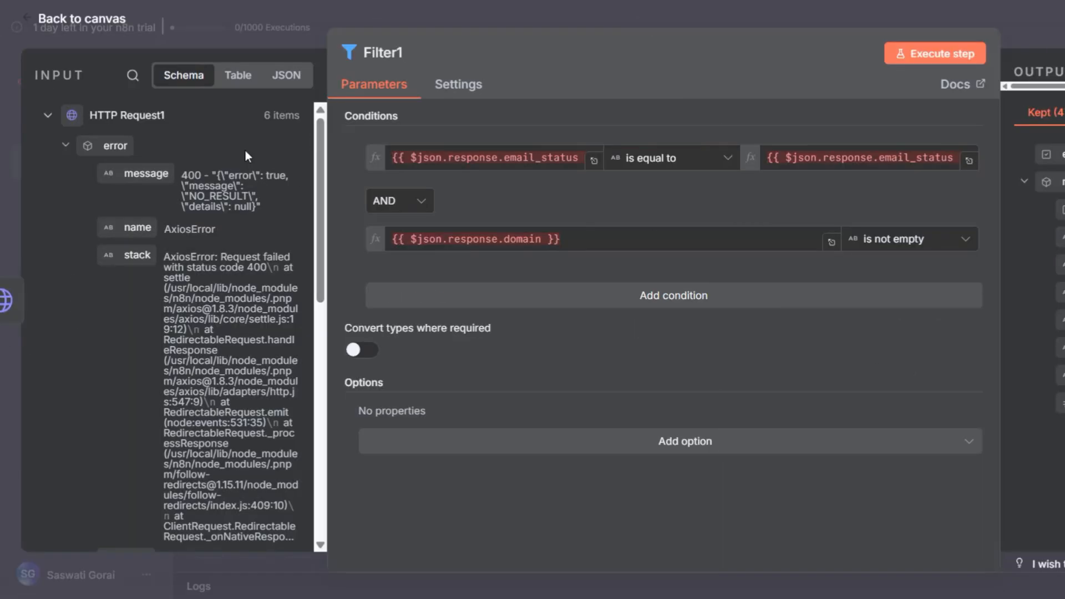
pyautogui.scroll(-8, 116, 274)
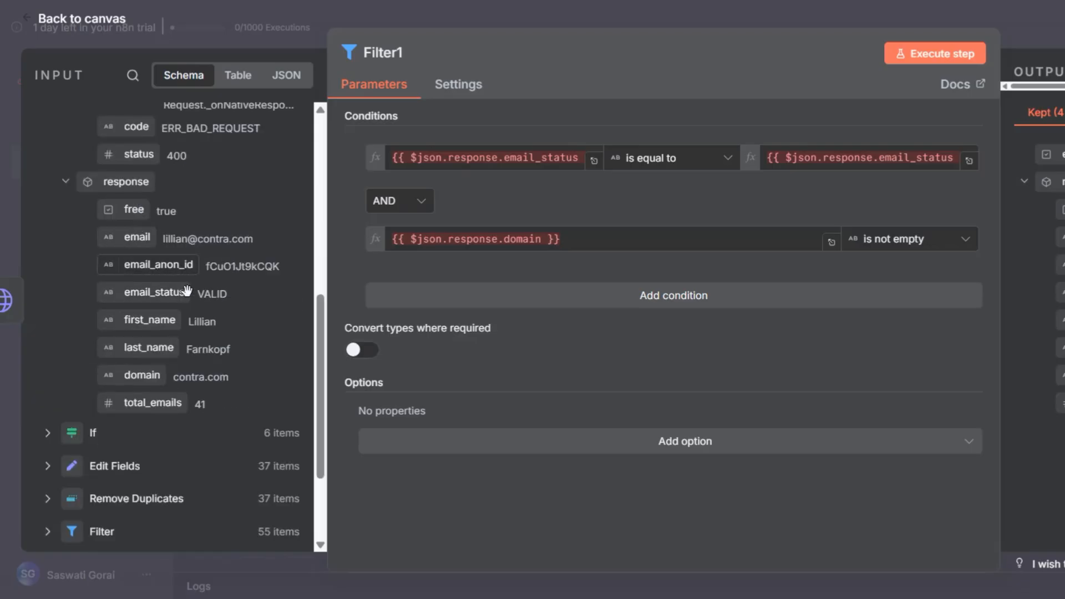
pyautogui.moveTo(229, 294); pyautogui.dragTo(201, 290)
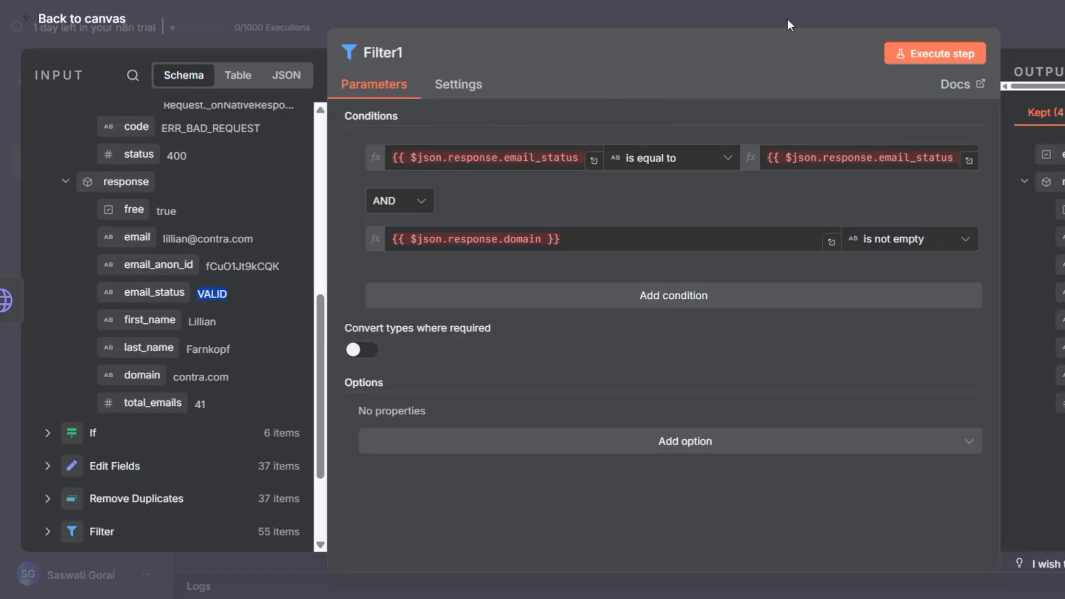
pyautogui.press('Escape')
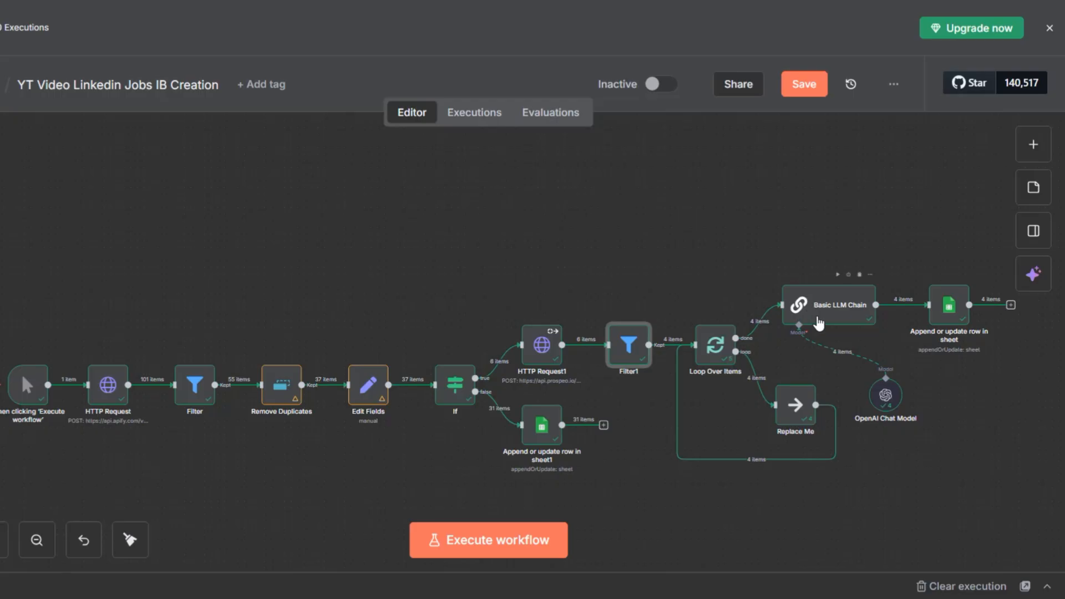
# - Review the Basic LLM Chain node's icebreaker prompt and its remaining parameters, and return to the canvas
pyautogui.click(827, 314)
pyautogui.doubleClick(827, 314)
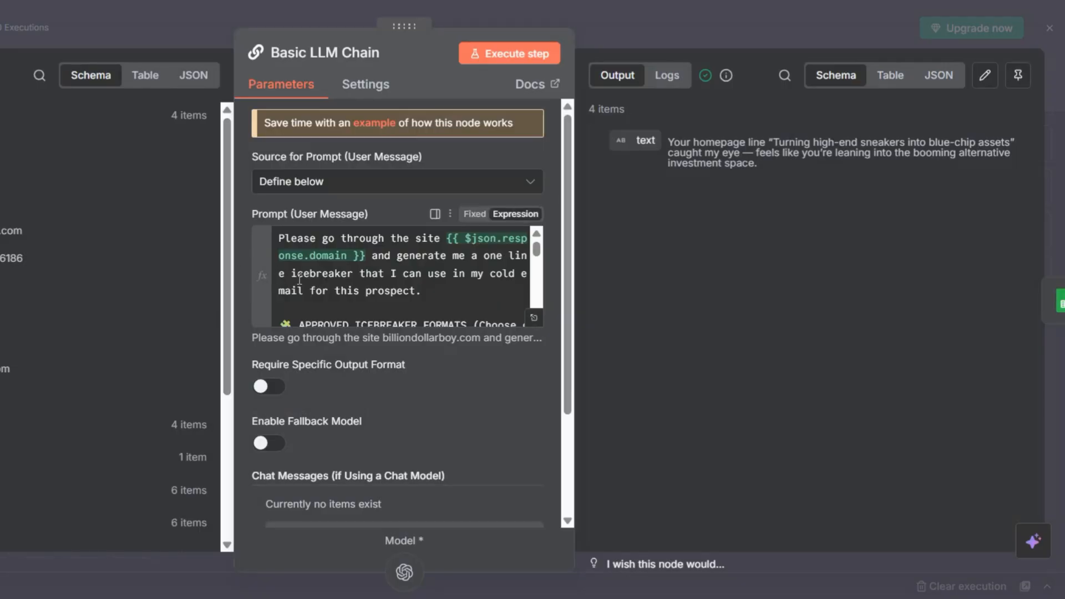
pyautogui.scroll(-3, 464, 349)
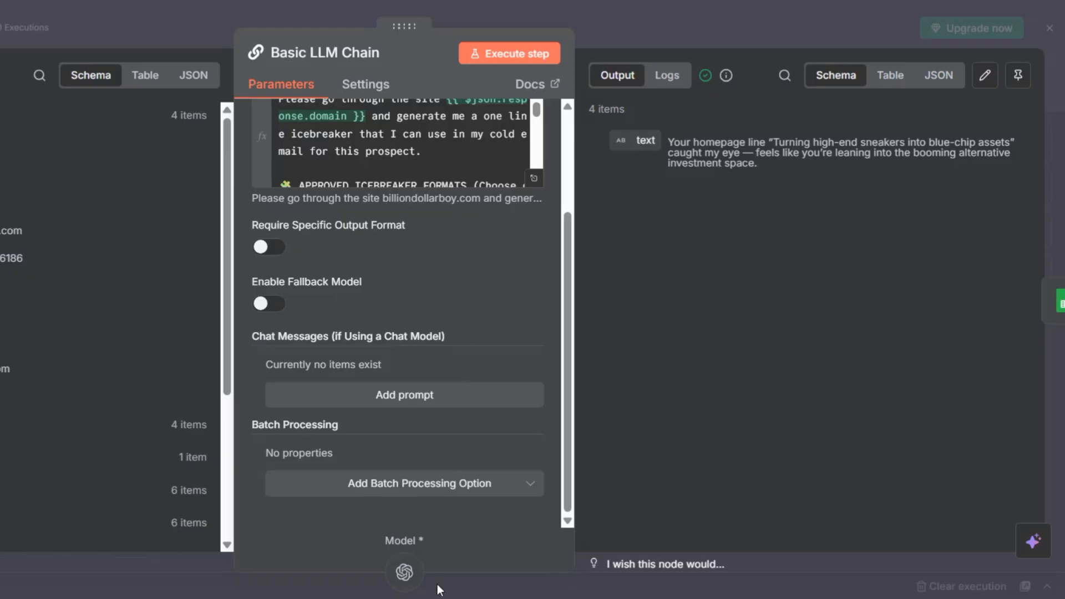
pyautogui.scroll(3, 416, 416)
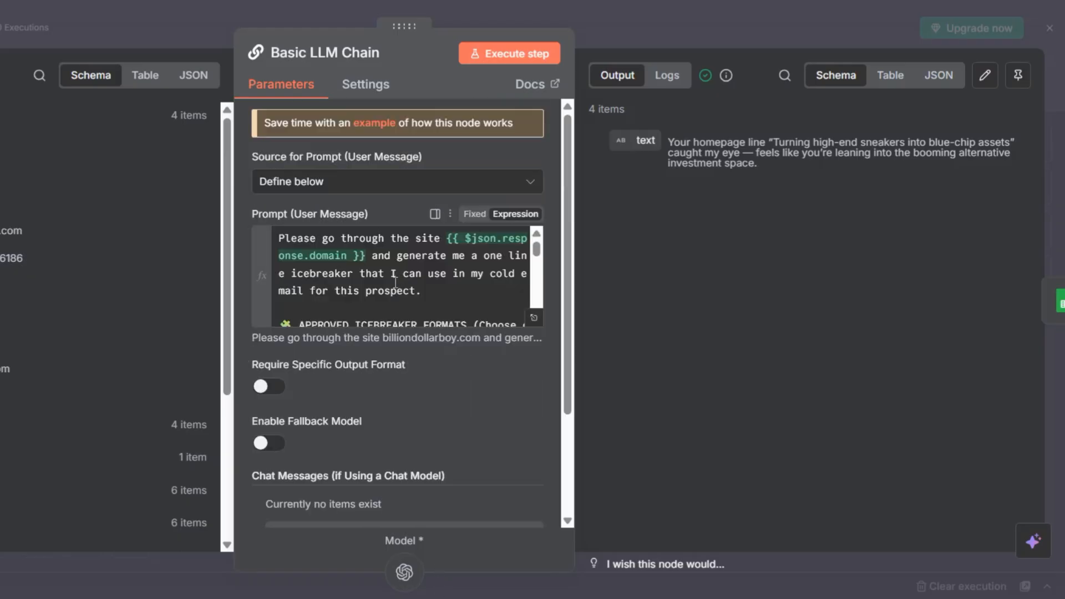
pyautogui.scroll(-5, 395, 282)
pyautogui.scroll(5, 395, 282)
pyautogui.scroll(-2, 392, 284)
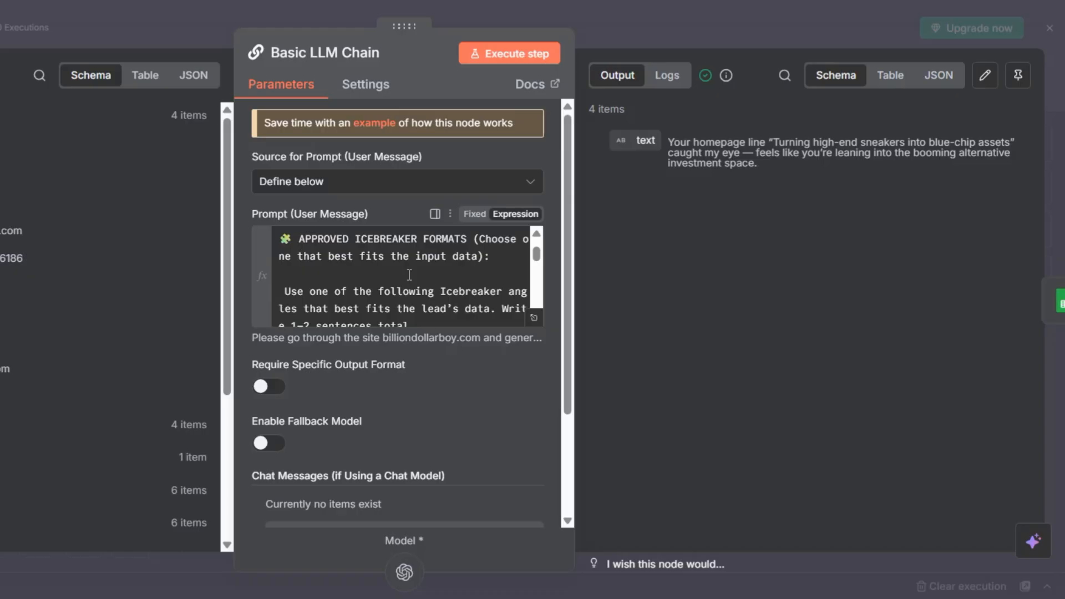
pyautogui.press('Escape')
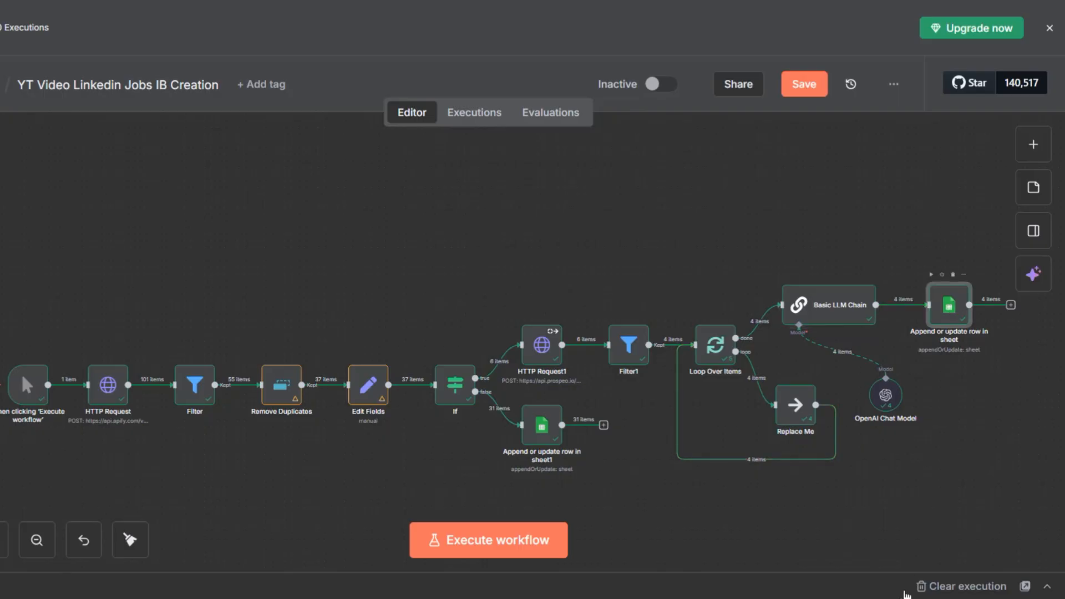
# - Open the final Append or update row in sheet node, switch to Google Sheets and examine the Icebreaker column across the rows
pyautogui.doubleClick(940, 316)
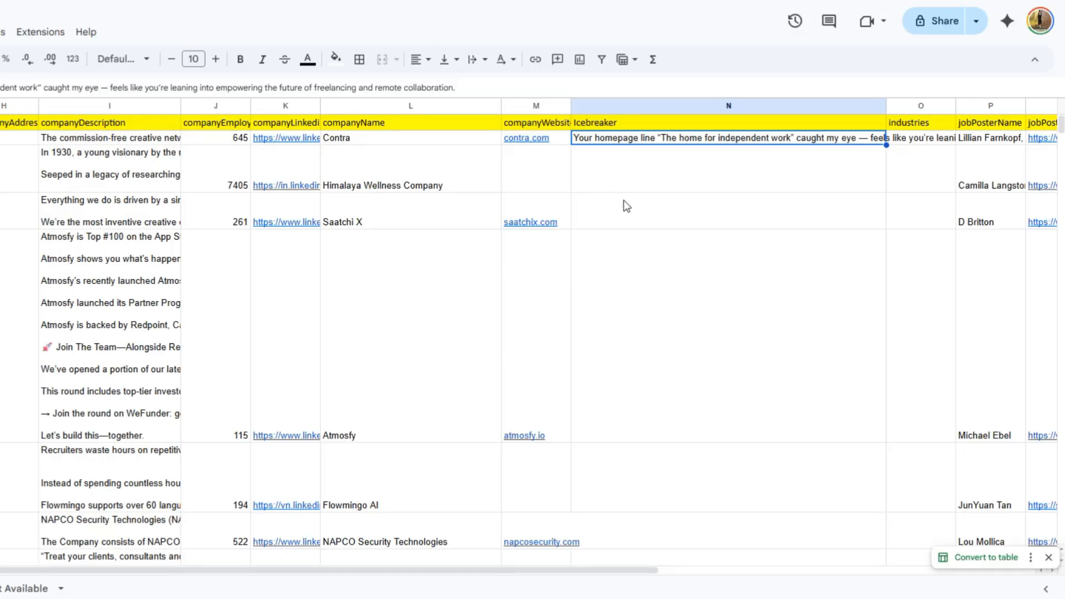
pyautogui.click(624, 200)
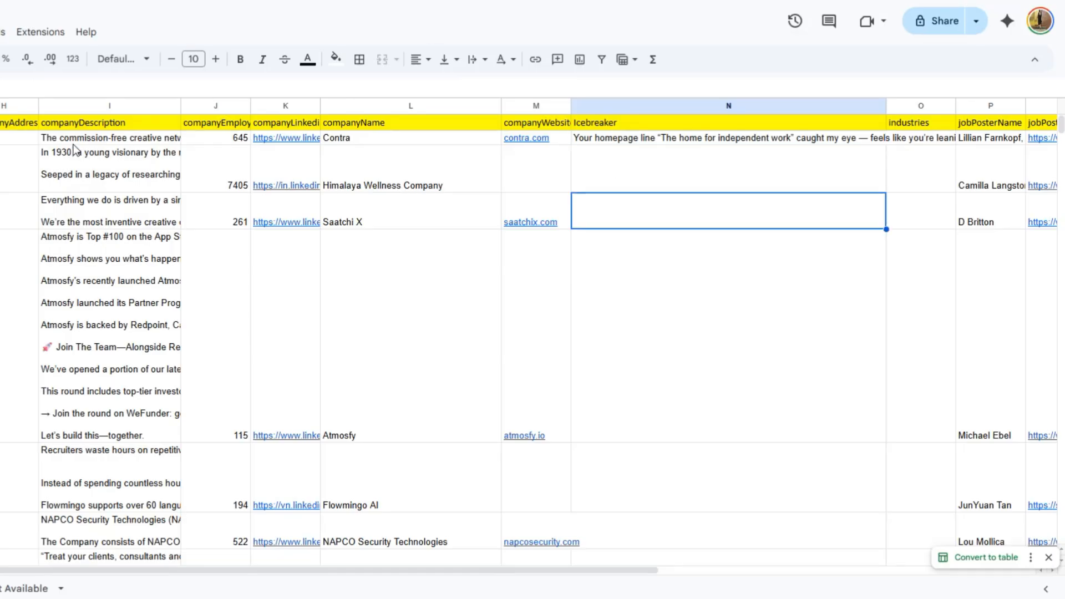
pyautogui.click(643, 139)
pyautogui.scroll(-2, 726, 388)
pyautogui.scroll(-10, 727, 387)
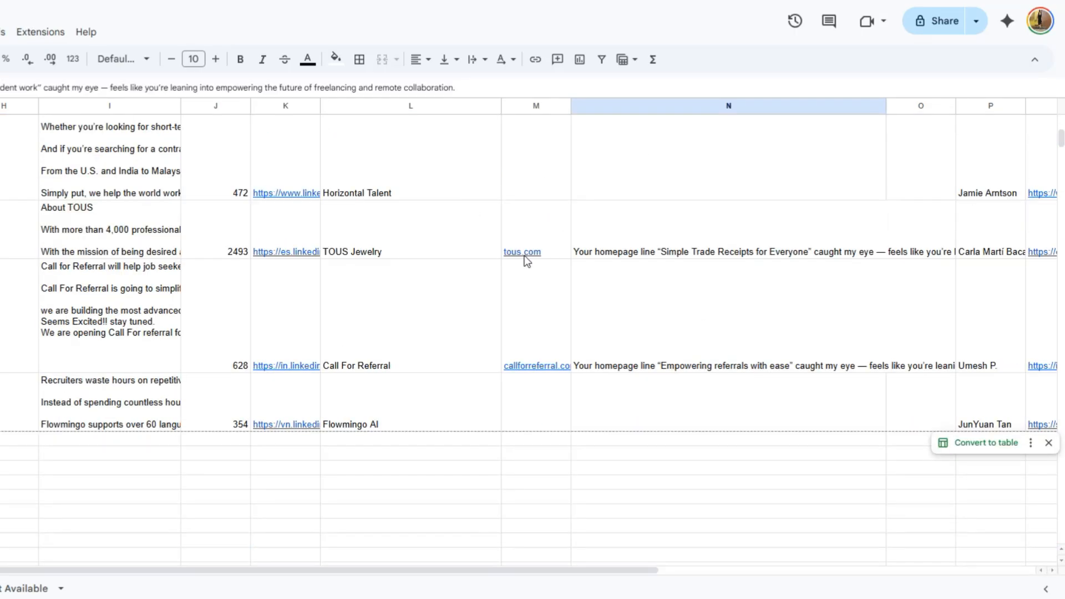
pyautogui.click(719, 255)
pyautogui.click(713, 348)
pyautogui.scroll(12, 434, 295)
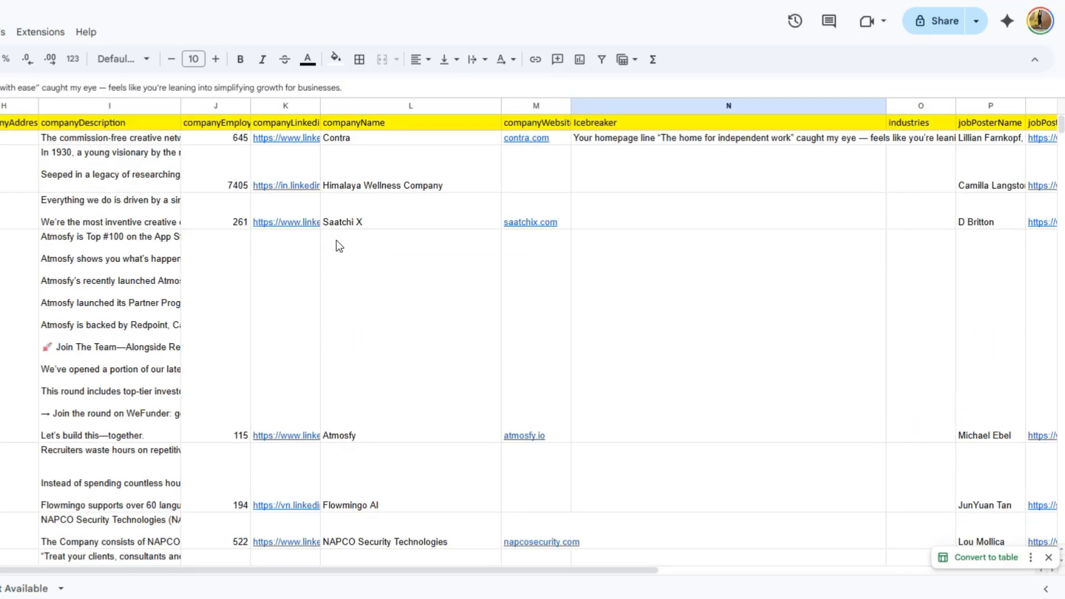